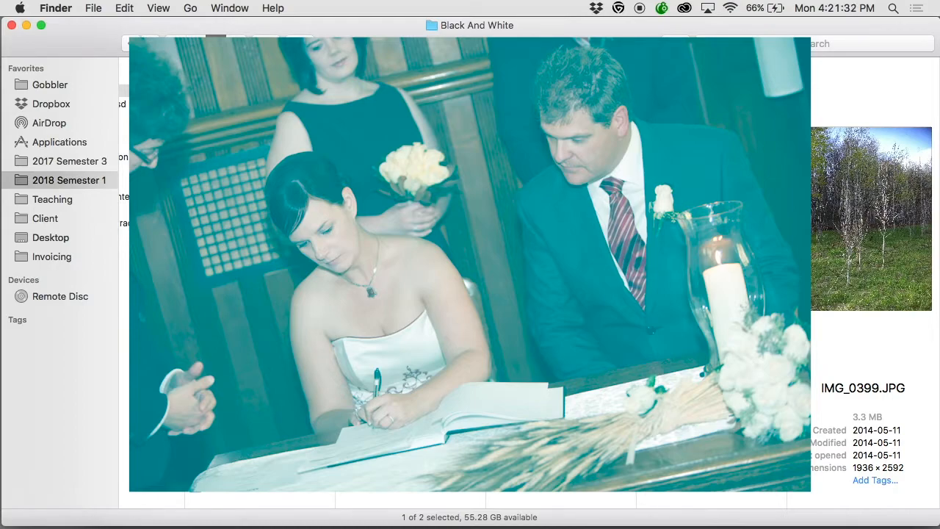
# Open neuschwanstein damaged.psd from the Lab 10 folder in Photoshop, keeping its embedded color profile.
pyautogui.press('space')
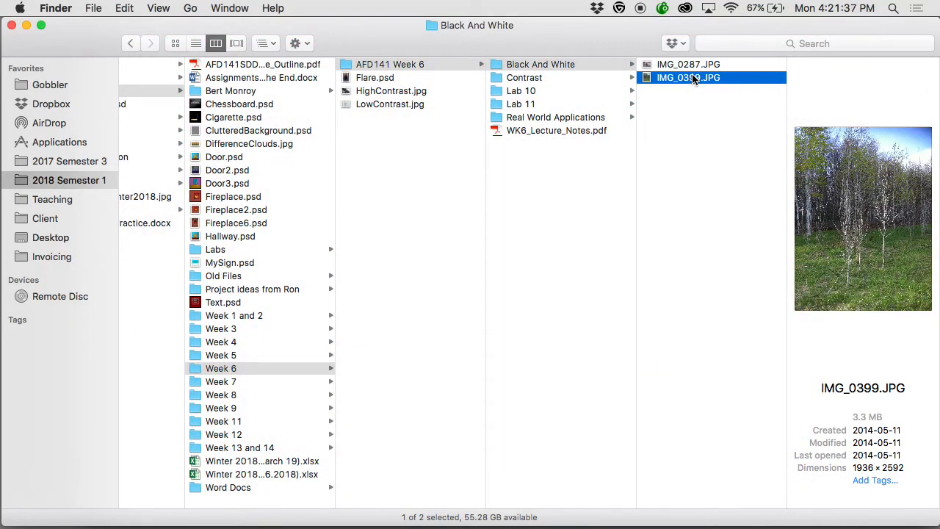
pyautogui.click(589, 92)
pyautogui.doubleClick(678, 64)
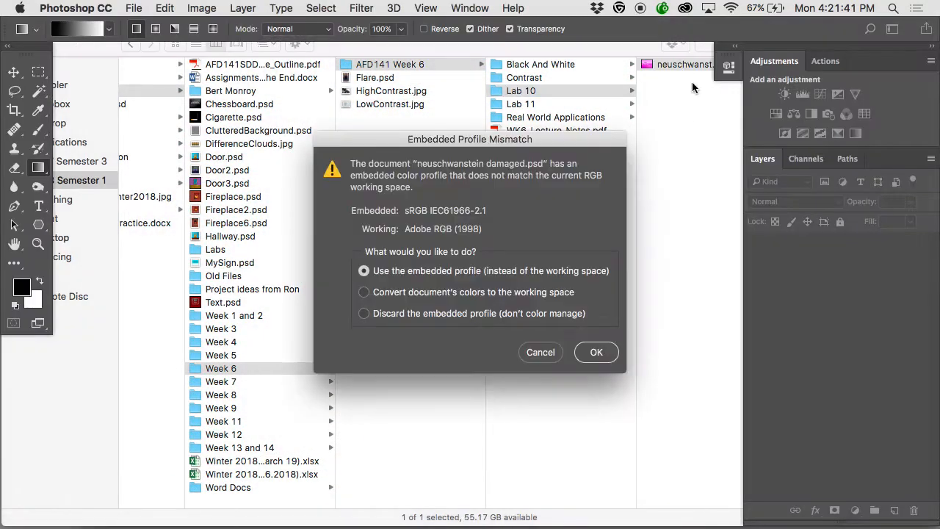
pyautogui.click(591, 348)
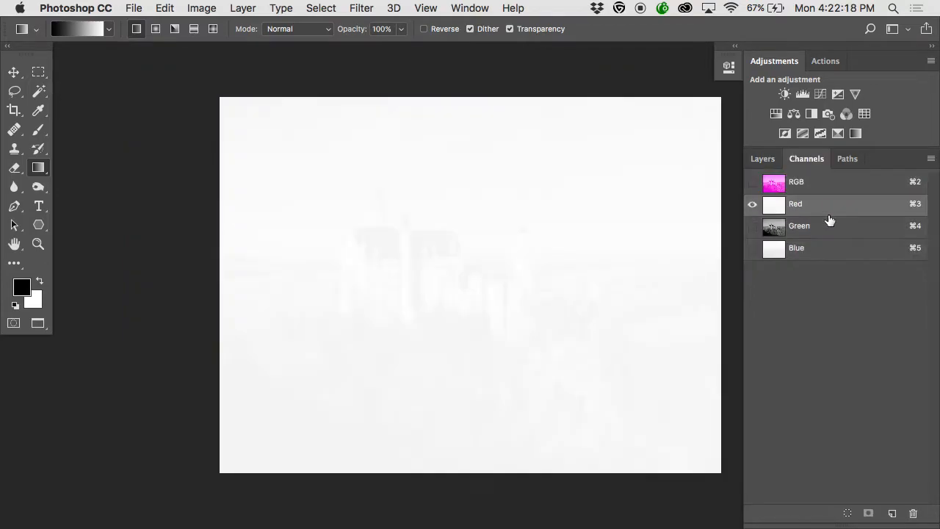
# Compare the Red, Green and Blue channels one at a time, examining the Green channel's dark forest and castle detail up close.
pyautogui.click(828, 227)
pyautogui.click(831, 249)
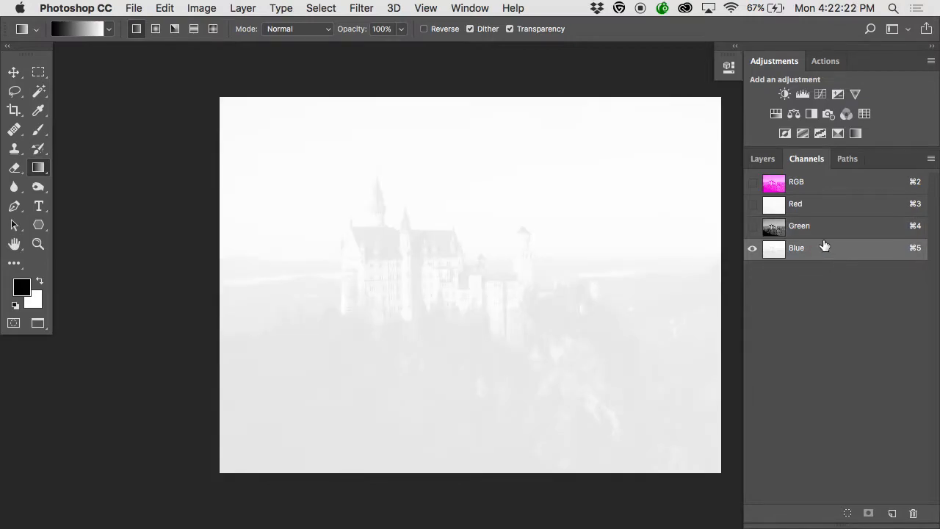
pyautogui.click(824, 224)
pyautogui.click(823, 208)
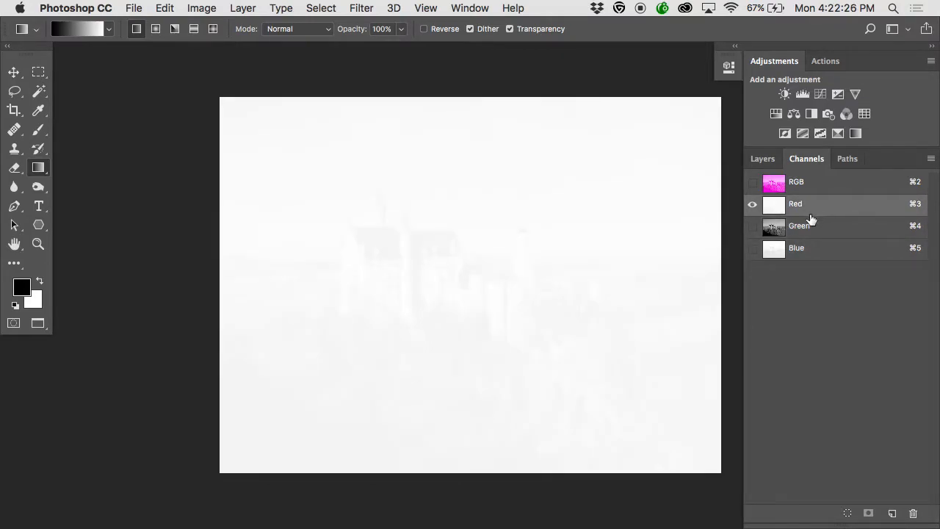
pyautogui.click(800, 229)
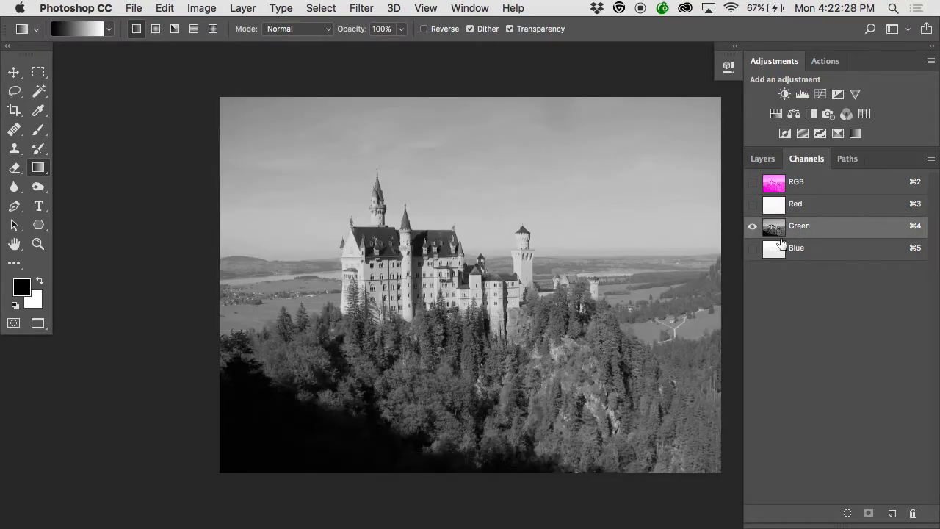
pyautogui.keyDown('super'); pyautogui.click(257, 373); pyautogui.keyUp('super')
pyautogui.moveTo(257, 373); pyautogui.dragTo(375, 128)
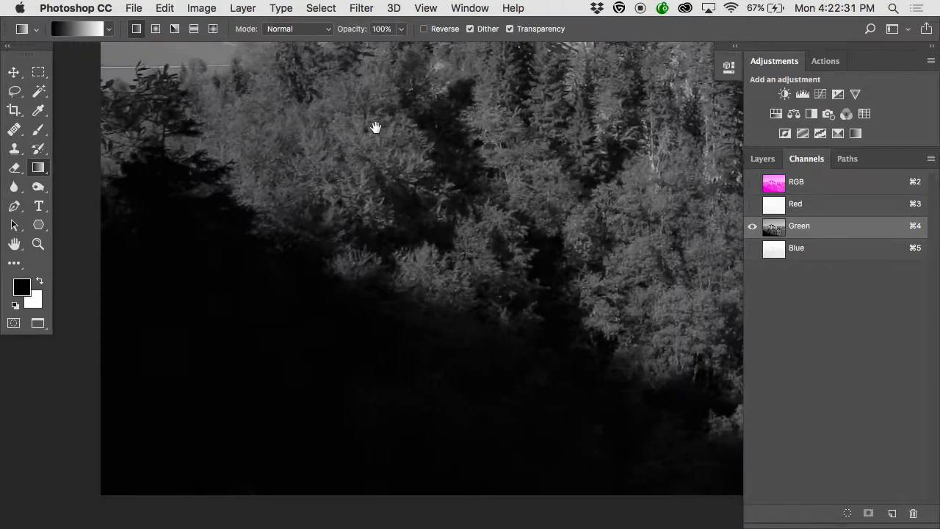
pyautogui.moveTo(508, 195); pyautogui.dragTo(452, 277)
pyautogui.keyDown('alt'); pyautogui.keyDown('super'); pyautogui.click(452, 276); pyautogui.keyUp('super'); pyautogui.keyUp('alt')
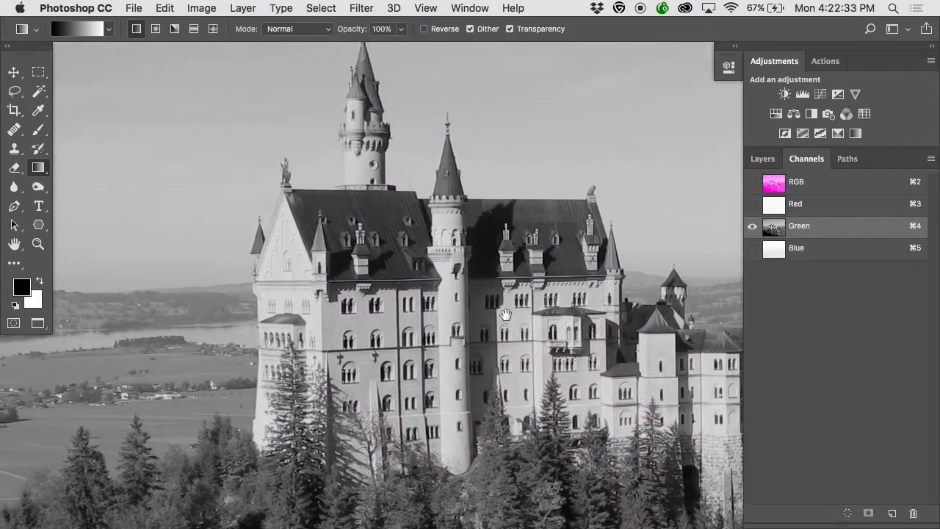
pyautogui.keyDown('alt'); pyautogui.keyDown('super'); pyautogui.click(425, 279); pyautogui.keyUp('super'); pyautogui.keyUp('alt')
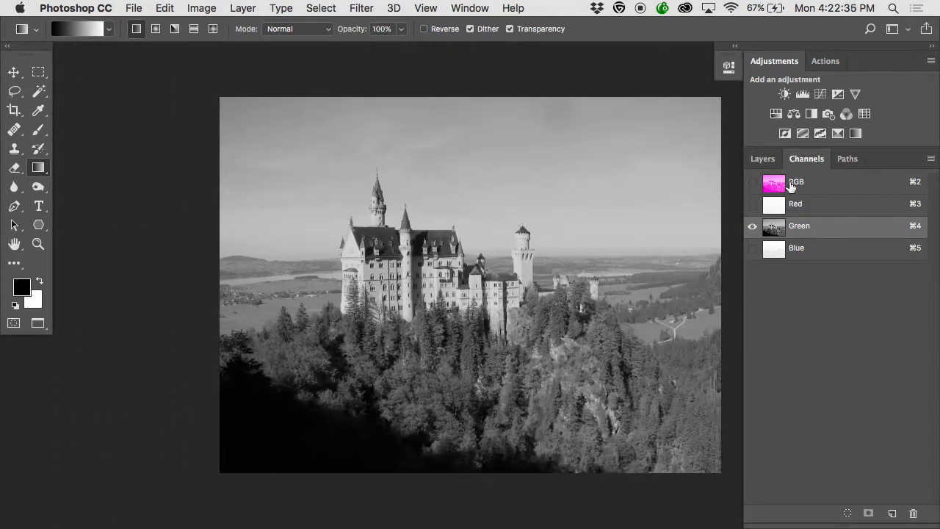
pyautogui.click(805, 250)
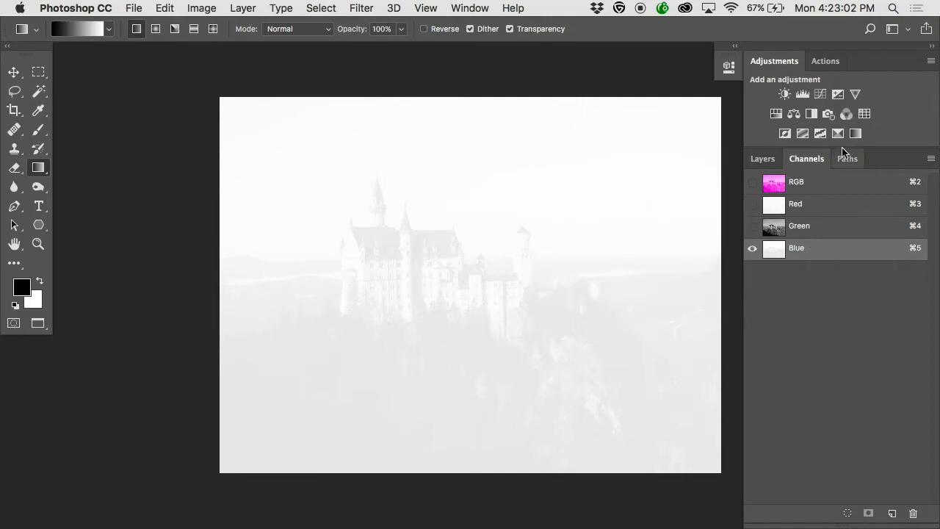
# Return to the RGB composite and add a Threshold adjustment layer above the Background with its level at 105.
pyautogui.click(813, 186)
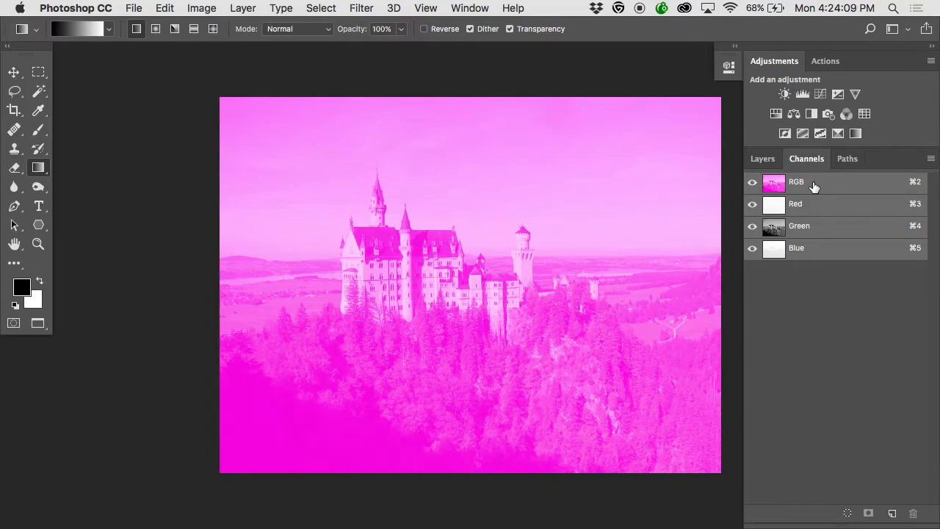
pyautogui.click(762, 158)
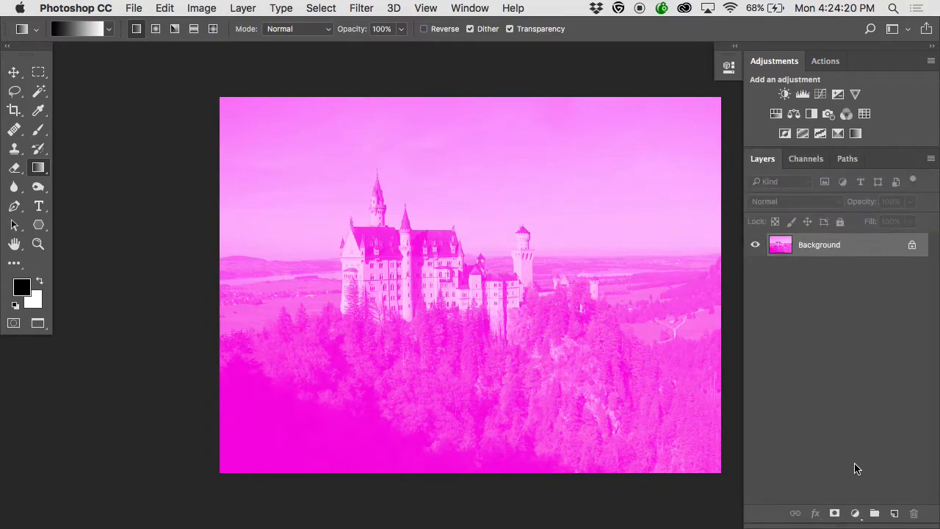
pyautogui.click(855, 513)
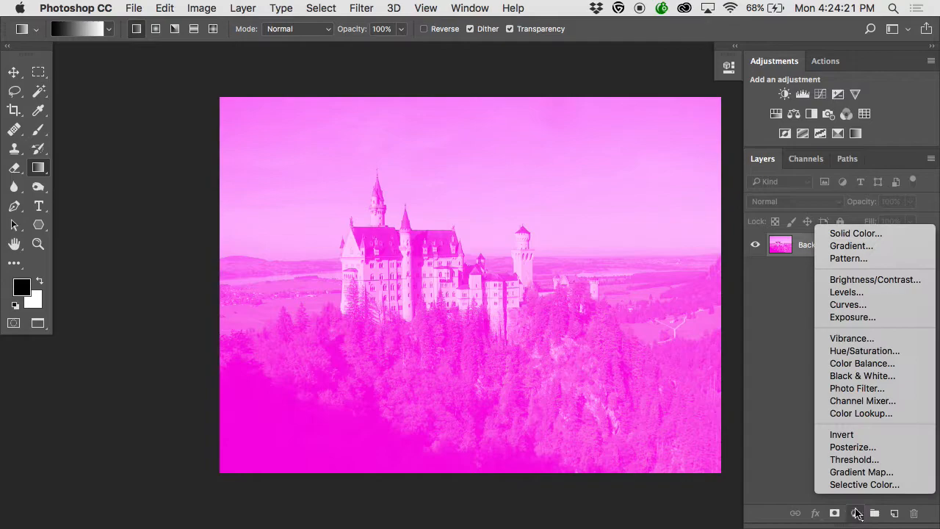
pyautogui.click(878, 459)
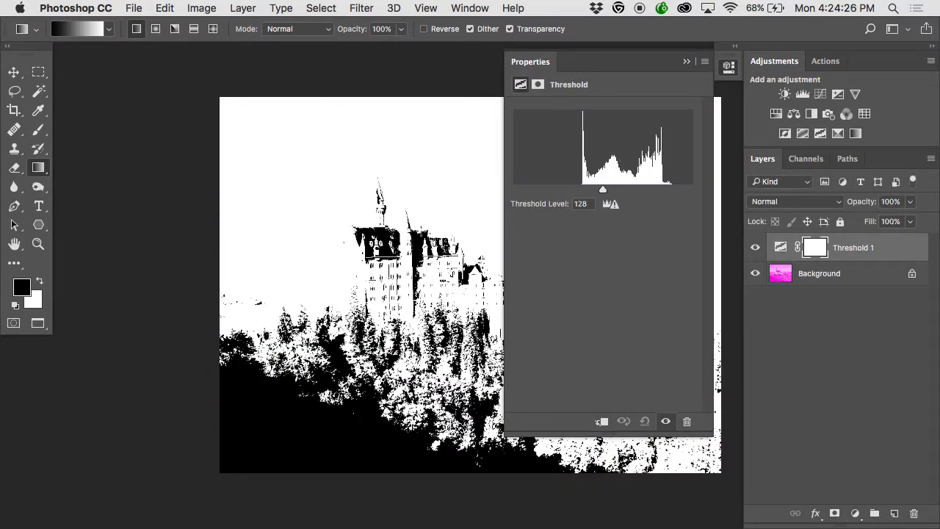
pyautogui.hscroll(5, 420, 231)
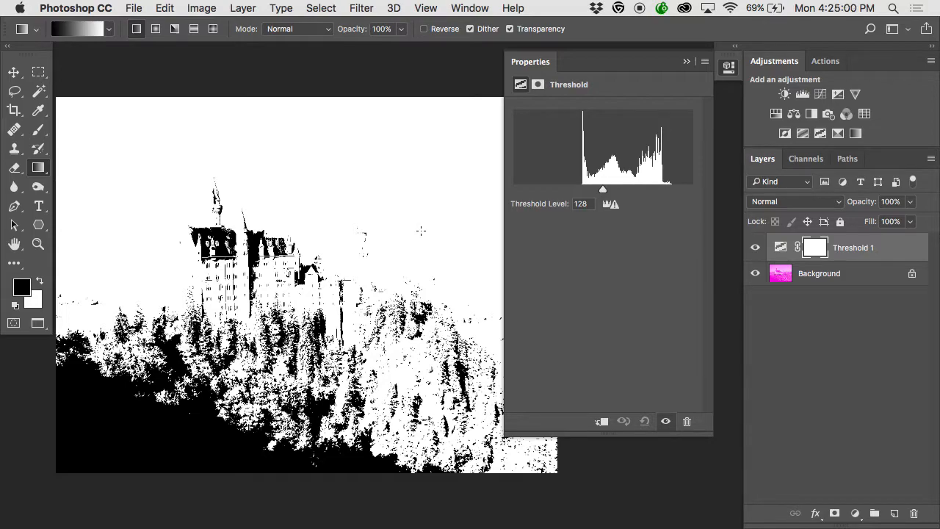
pyautogui.moveTo(601, 192)
pyautogui.mouseDown()
pyautogui.moveTo(580, 191)
pyautogui.moveTo(588, 193)
pyautogui.mouseUp()
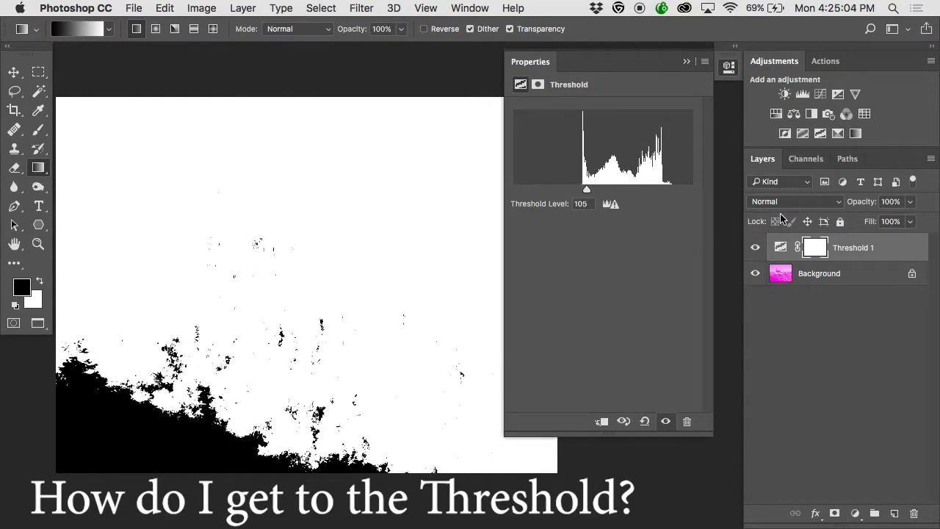
pyautogui.click(768, 169)
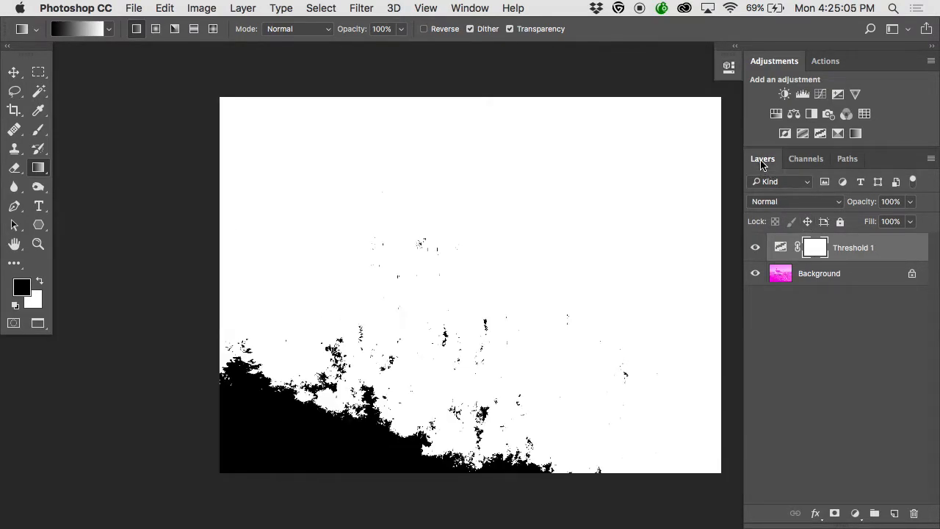
pyautogui.click(856, 513)
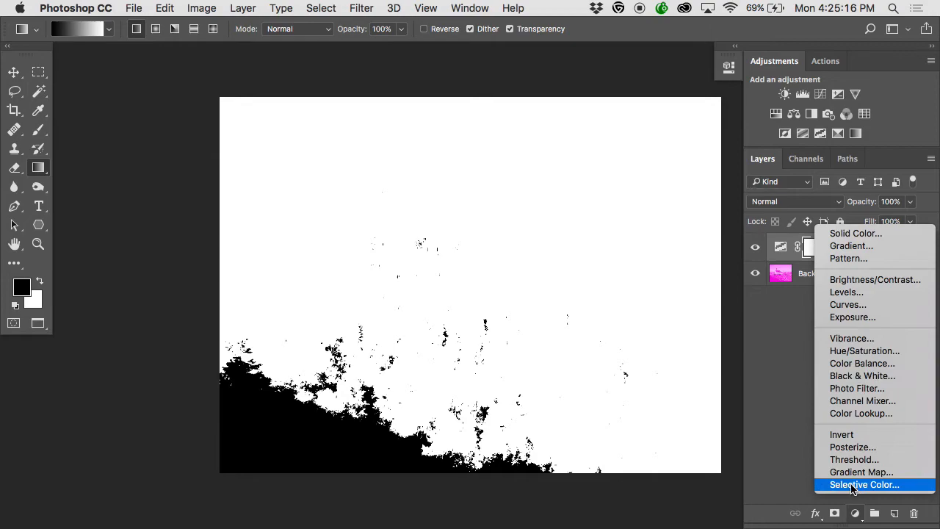
pyautogui.click(796, 381)
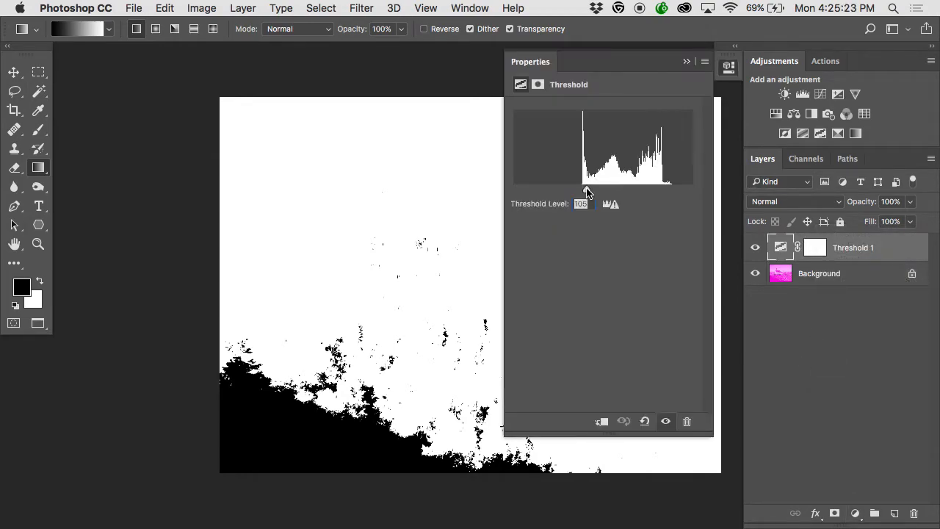
# Lower the Threshold level to 97 to isolate the darkest pixels in the image's lower-left corner.
pyautogui.moveTo(588, 189); pyautogui.dragTo(581, 192)
pyautogui.press('space')
pyautogui.moveTo(422, 274); pyautogui.dragTo(343, 227)
pyautogui.keyDown('super'); pyautogui.click(176, 411); pyautogui.keyUp('super')
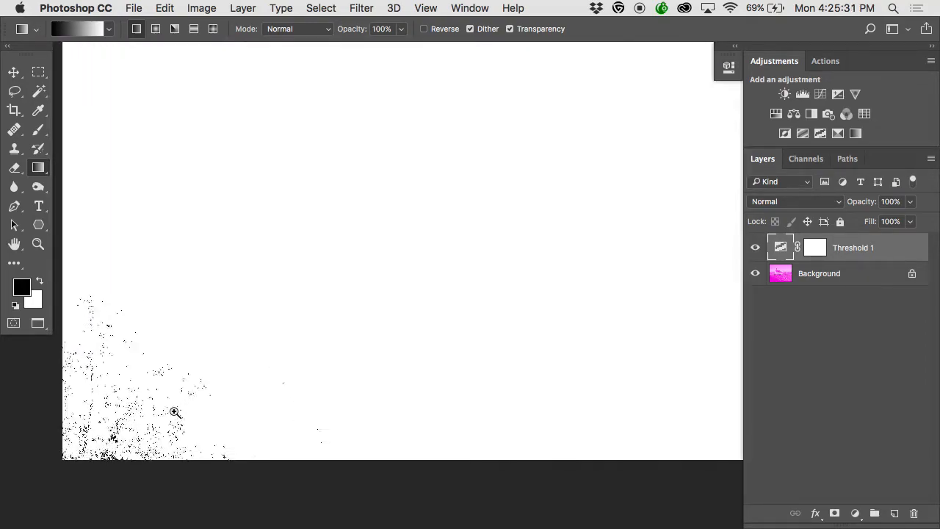
pyautogui.keyDown('super'); pyautogui.click(175, 412); pyautogui.keyUp('super')
pyautogui.keyDown('super'); pyautogui.click(175, 412); pyautogui.keyUp('super')
pyautogui.moveTo(176, 411); pyautogui.dragTo(415, 347)
pyautogui.moveTo(249, 432); pyautogui.dragTo(360, 374)
pyautogui.keyDown('super'); pyautogui.click(389, 341); pyautogui.keyUp('super')
pyautogui.doubleClick(782, 253)
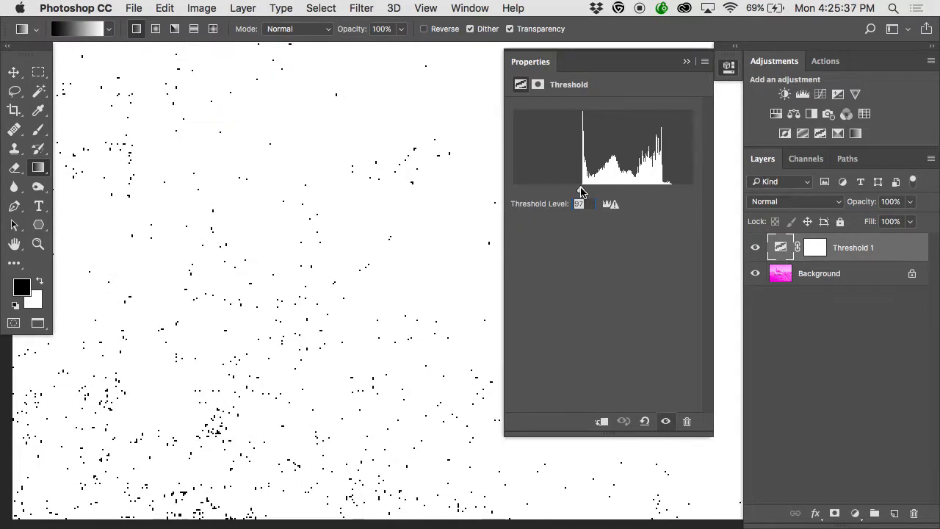
pyautogui.moveTo(581, 189); pyautogui.dragTo(581, 189)
# Examine the darkest pixel clusters in the image's lower-left corner, comparing them with the Threshold layer hidden and shown.
pyautogui.keyDown('alt'); pyautogui.click(352, 236); pyautogui.keyUp('alt')
pyautogui.keyDown('alt'); pyautogui.click(352, 236); pyautogui.keyUp('alt')
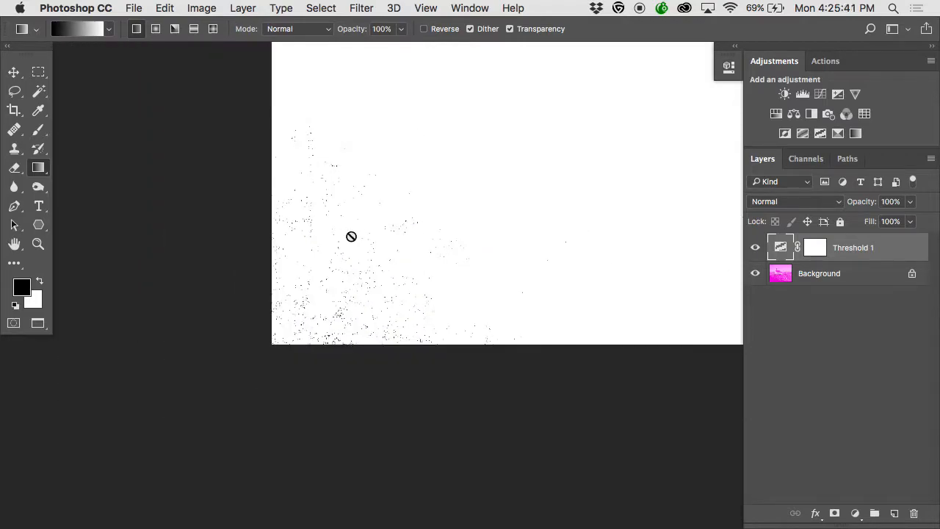
pyautogui.click(755, 273)
pyautogui.doubleClick(780, 248)
pyautogui.moveTo(581, 192); pyautogui.dragTo(580, 192)
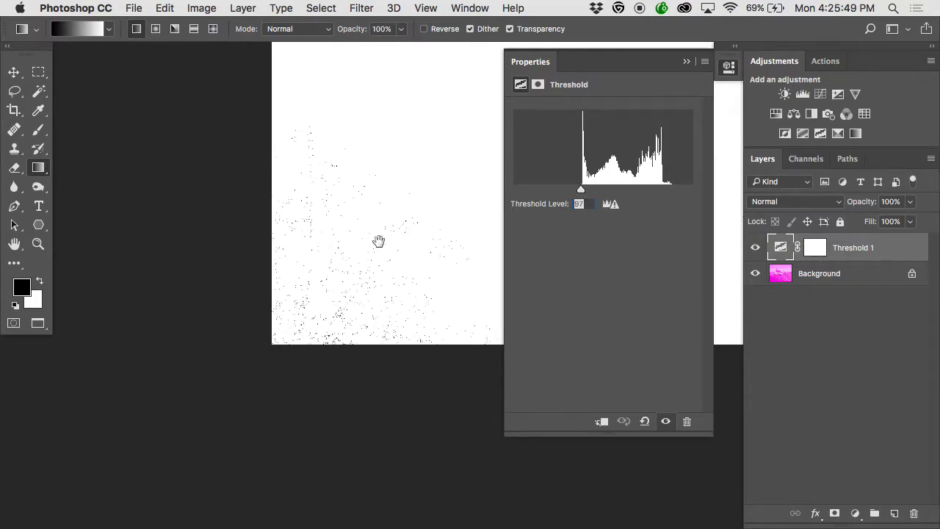
pyautogui.click(363, 251)
pyautogui.press('super+plus')
pyautogui.press('super+plus')
pyautogui.press('super+plus')
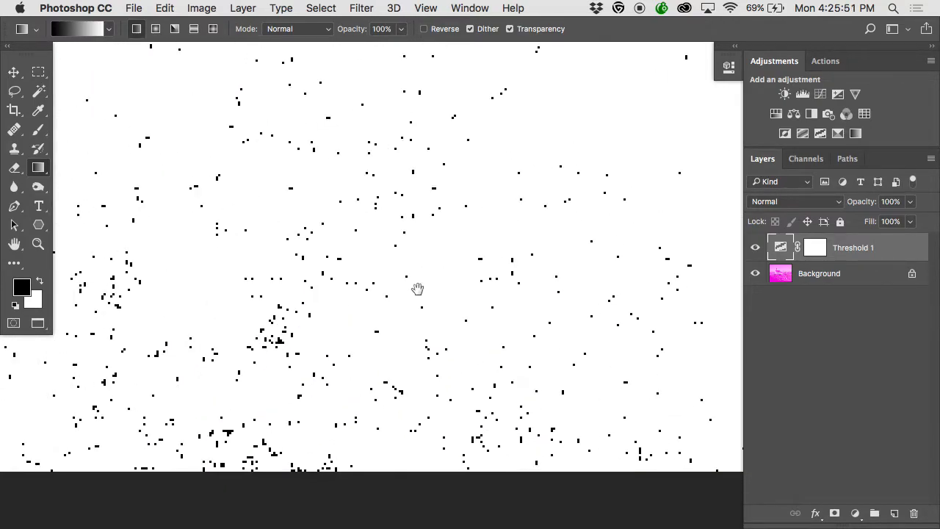
pyautogui.press('super+plus')
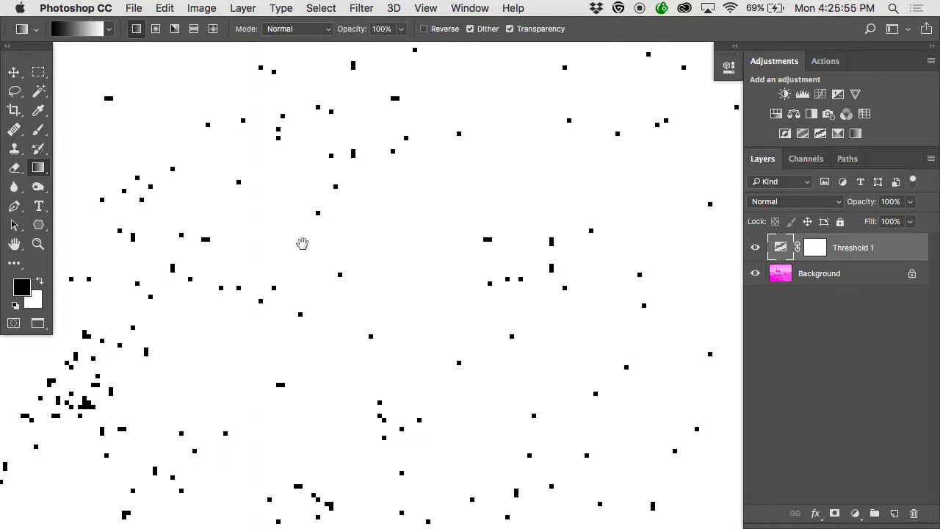
pyautogui.moveTo(248, 325); pyautogui.dragTo(539, 161)
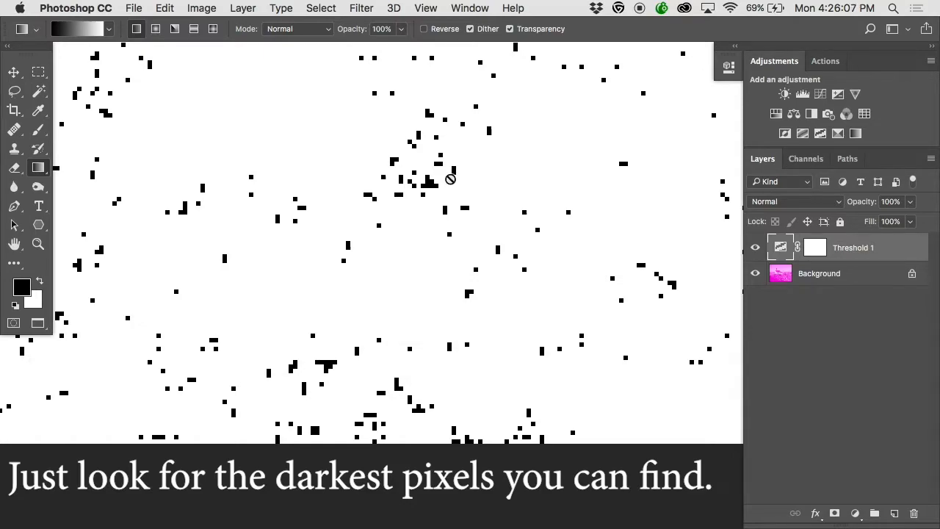
pyautogui.click(755, 249)
pyautogui.click(755, 249)
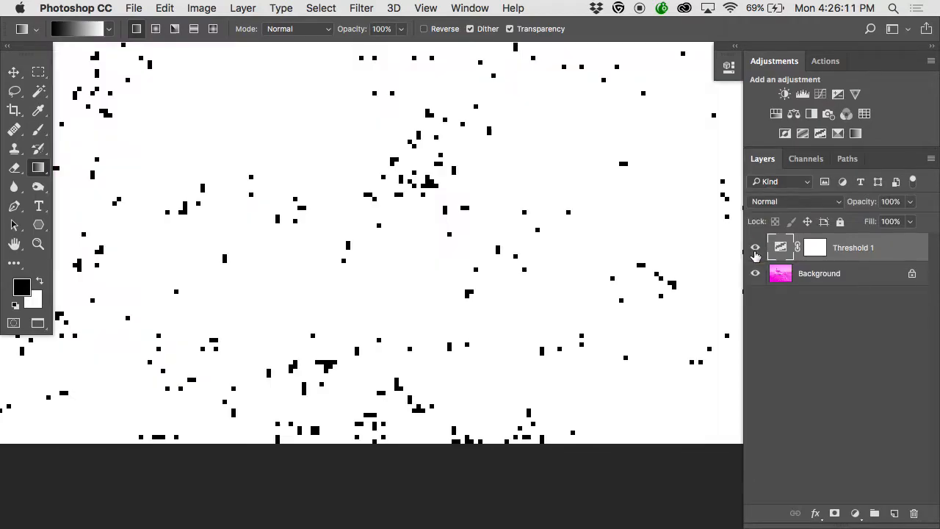
pyautogui.click(756, 253)
pyautogui.click(755, 253)
# Place a color sampler point on the densest cluster of black pixels using the Color Sampler tool.
pyautogui.press('i')
pyautogui.moveTo(40, 112); pyautogui.dragTo(112, 136)
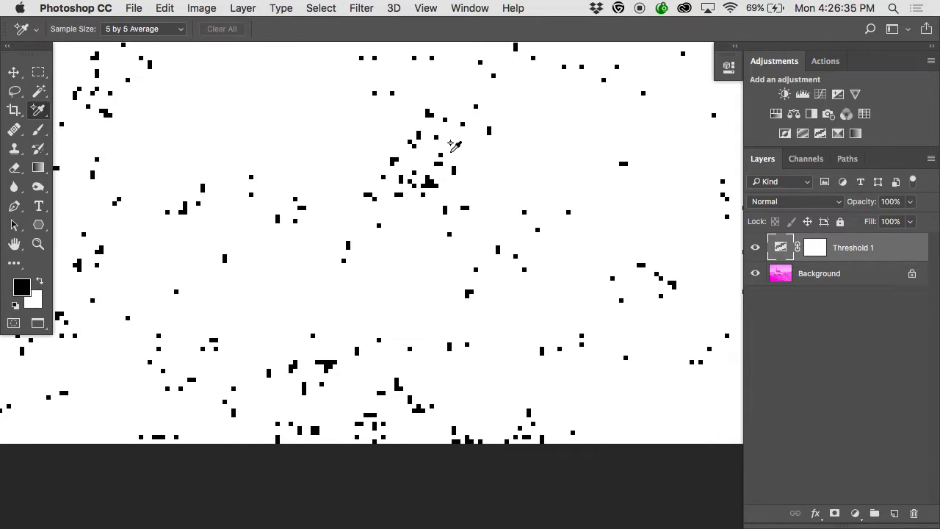
pyautogui.click(429, 181)
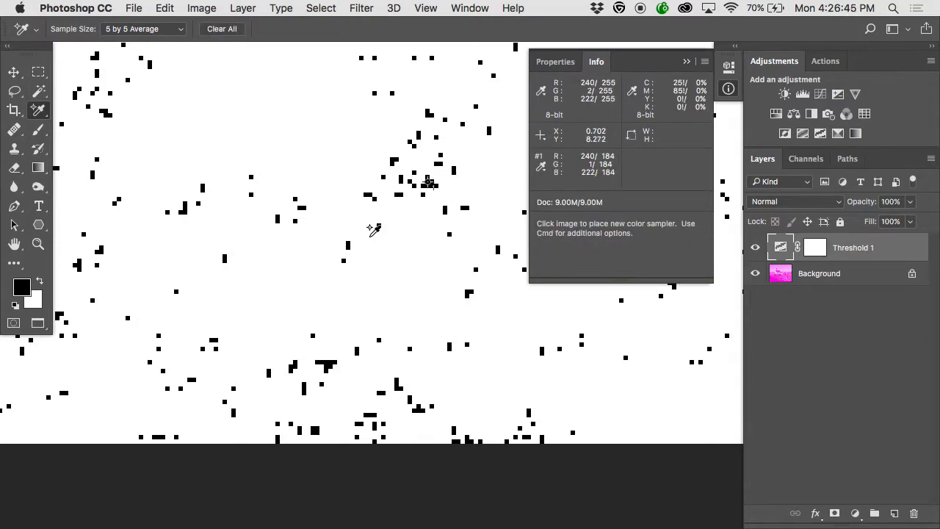
# Raise the Threshold level to 224 to isolate the brightest pixels of the image.
pyautogui.press('super+minus')
pyautogui.press('super+minus')
pyautogui.press('super+minus')
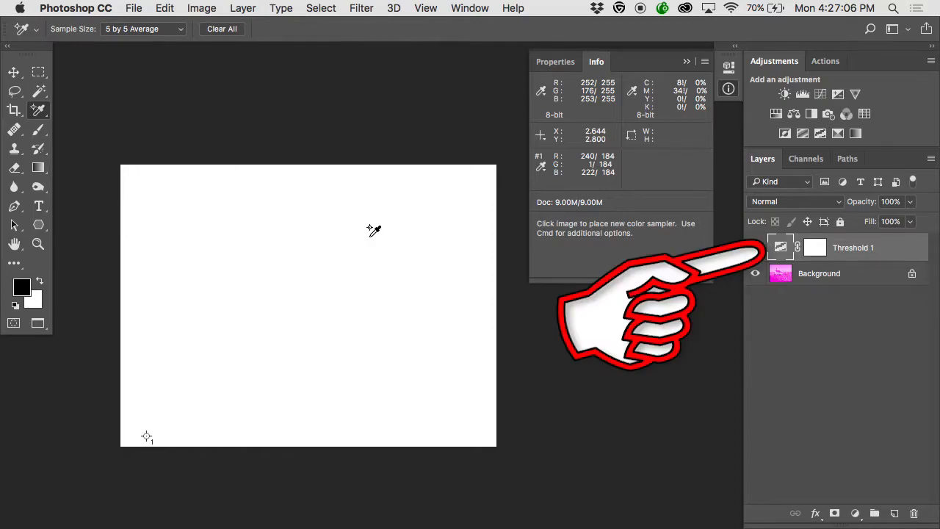
pyautogui.doubleClick(780, 248)
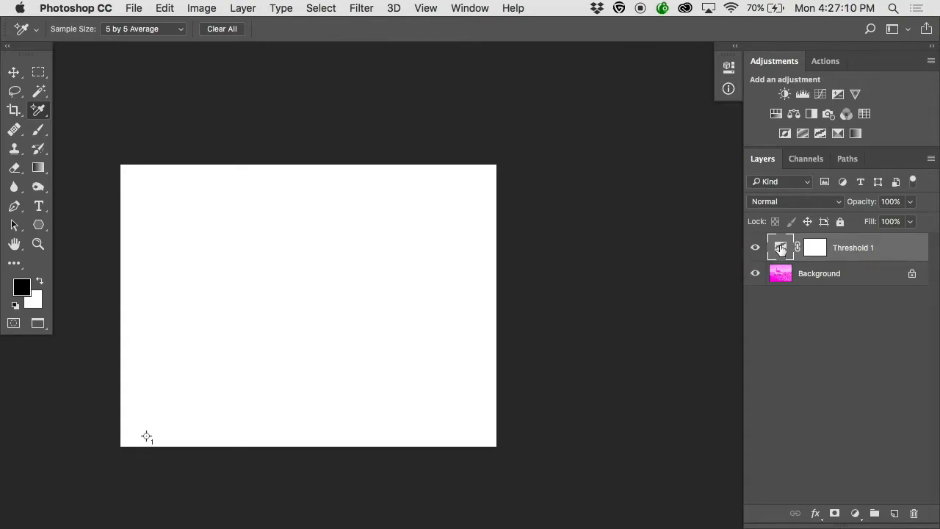
pyautogui.hscroll(1, 398, 204)
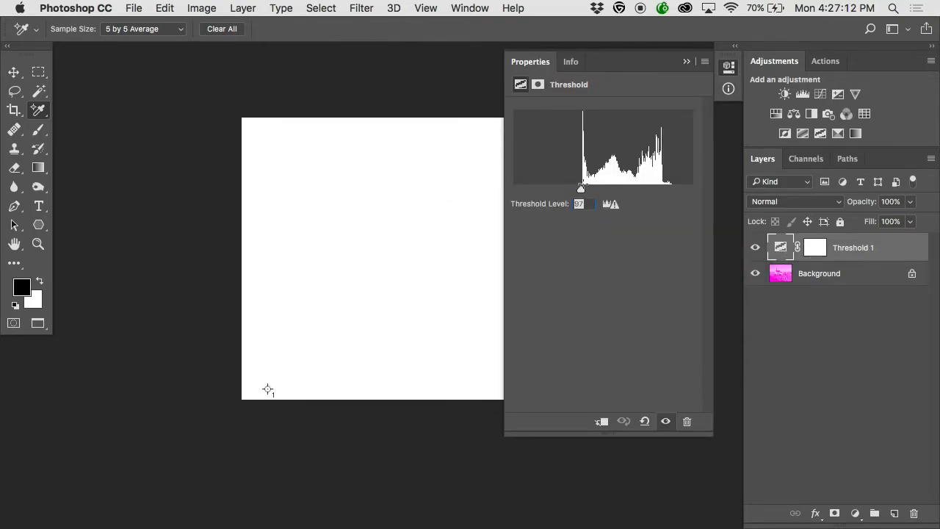
pyautogui.moveTo(582, 190); pyautogui.dragTo(670, 191)
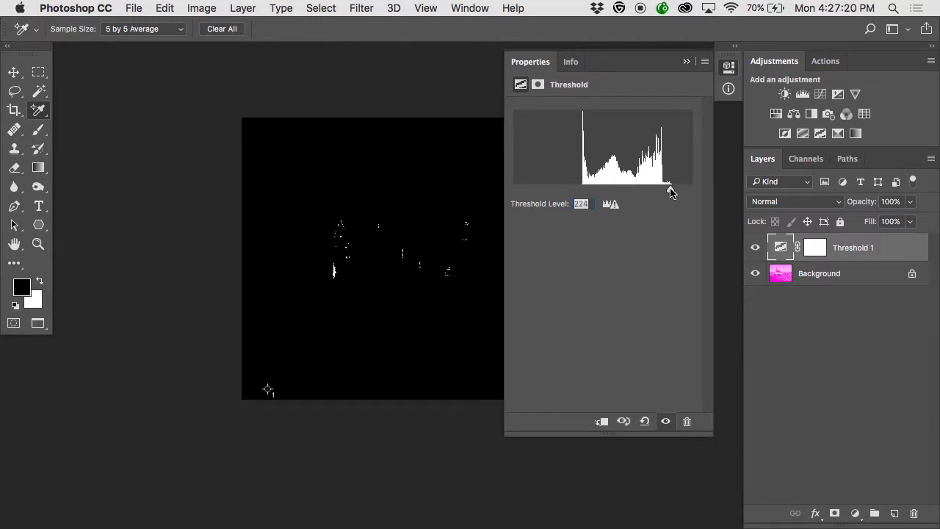
# Raise the Threshold level to 226 to narrow the white clusters at the castle's left end to the very brightest pixels.
pyautogui.hscroll(5, 324, 227)
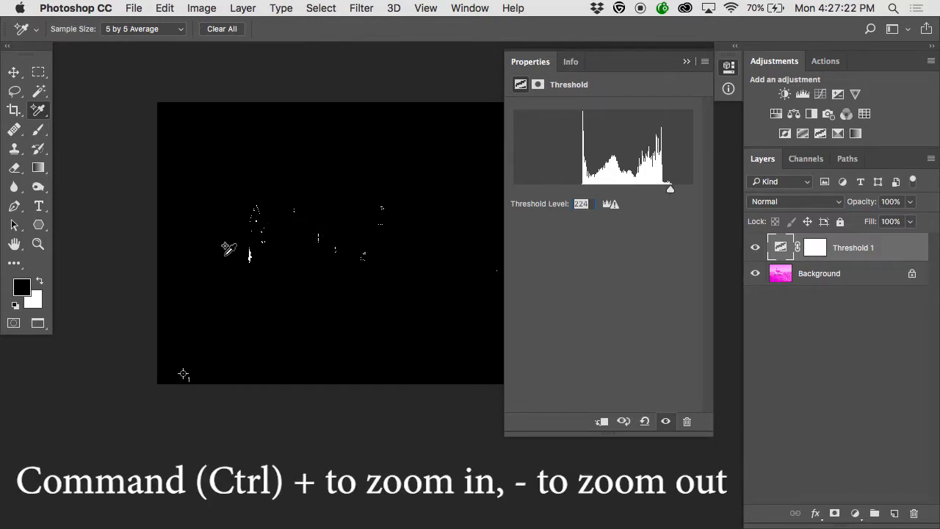
pyautogui.press('super+plus')
pyautogui.press('super+plus')
pyautogui.press('super+plus')
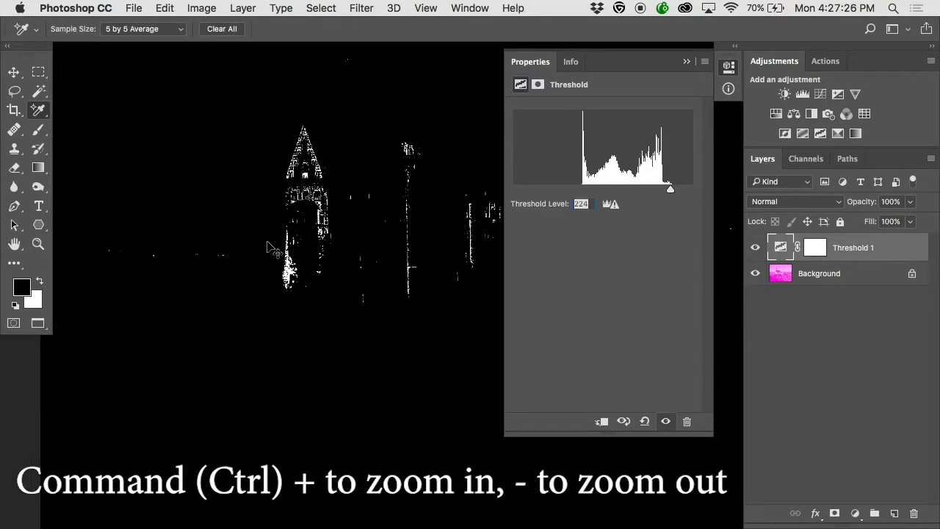
pyautogui.press('super+plus')
pyautogui.press('super+plus')
pyautogui.hscroll(-2, 270, 233)
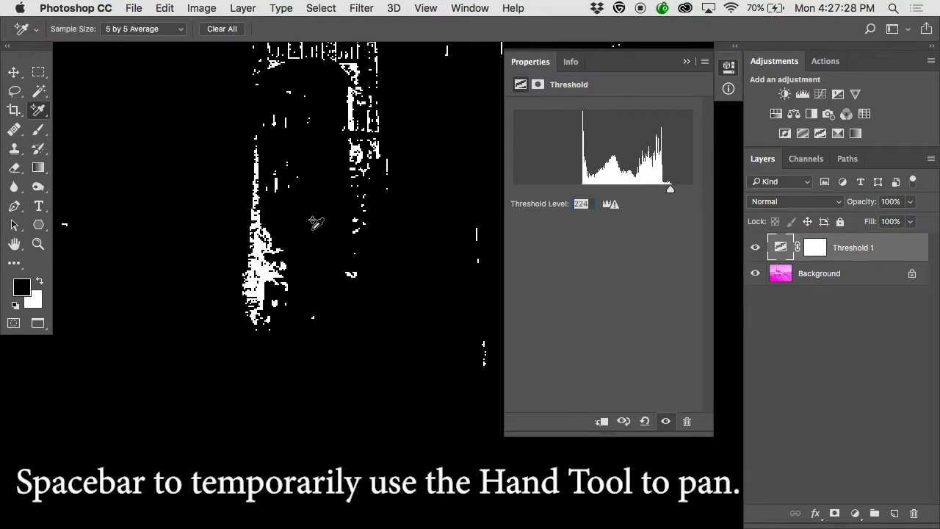
pyautogui.moveTo(669, 189); pyautogui.dragTo(673, 192)
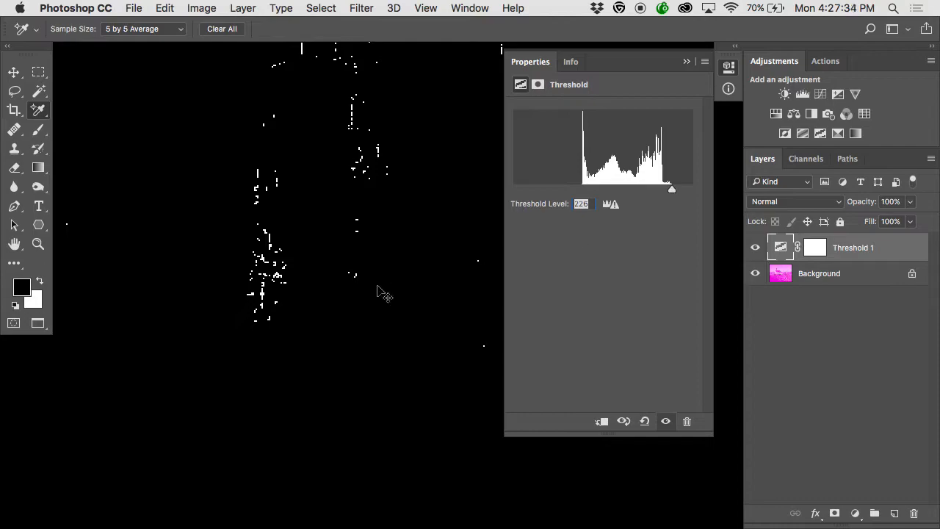
# Place a second color sampler point on the densest cluster of white pixels at the base of the castle's left wall.
pyautogui.press('super+minus')
pyautogui.press('super+minus')
pyautogui.press('super+minus')
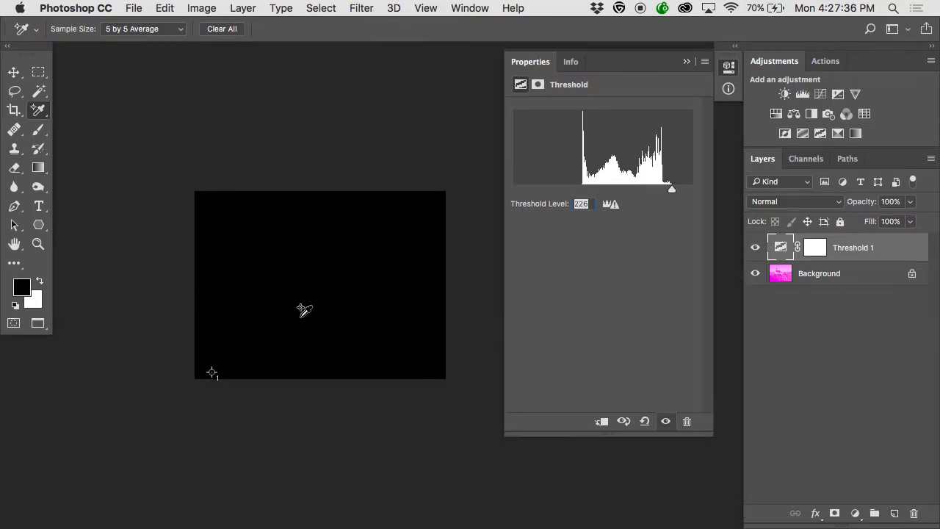
pyautogui.press('super+plus')
pyautogui.press('super+plus')
pyautogui.press('super+plus')
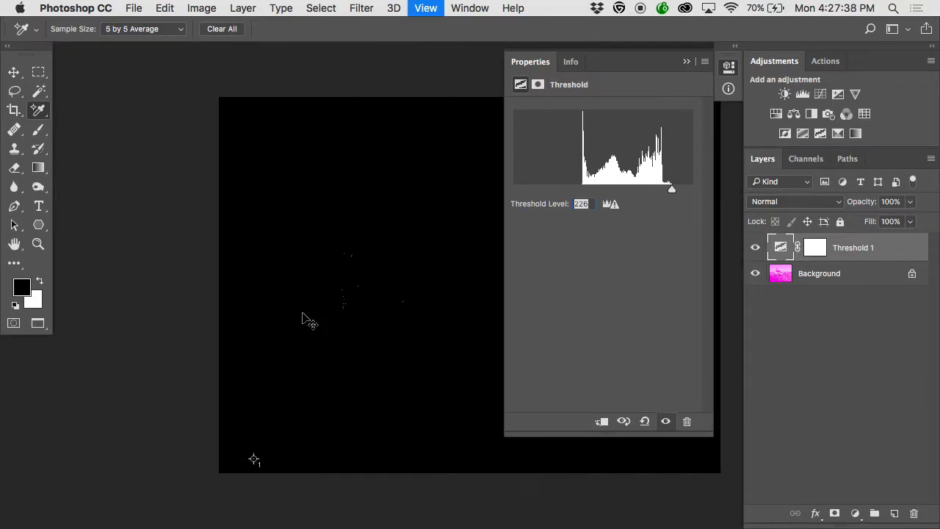
pyautogui.press('super+plus')
pyautogui.hscroll(-3, 302, 304)
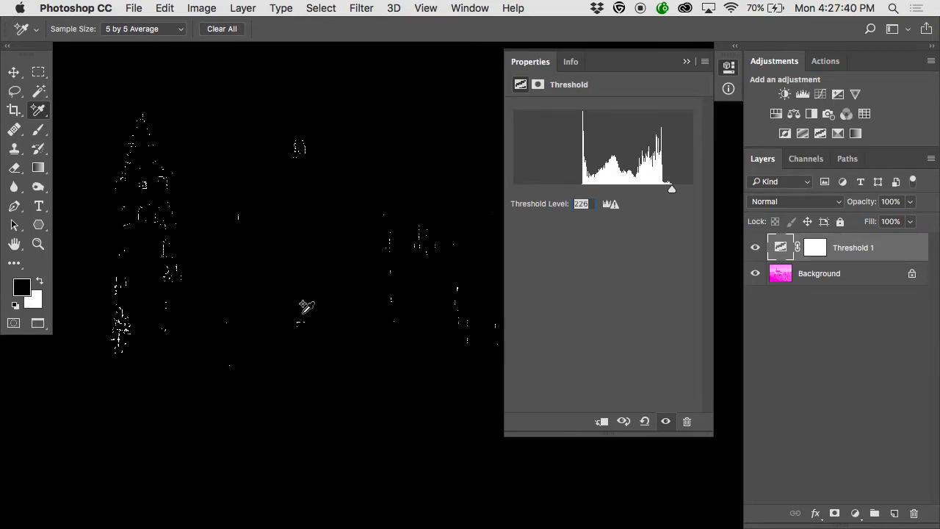
pyautogui.press('super+plus')
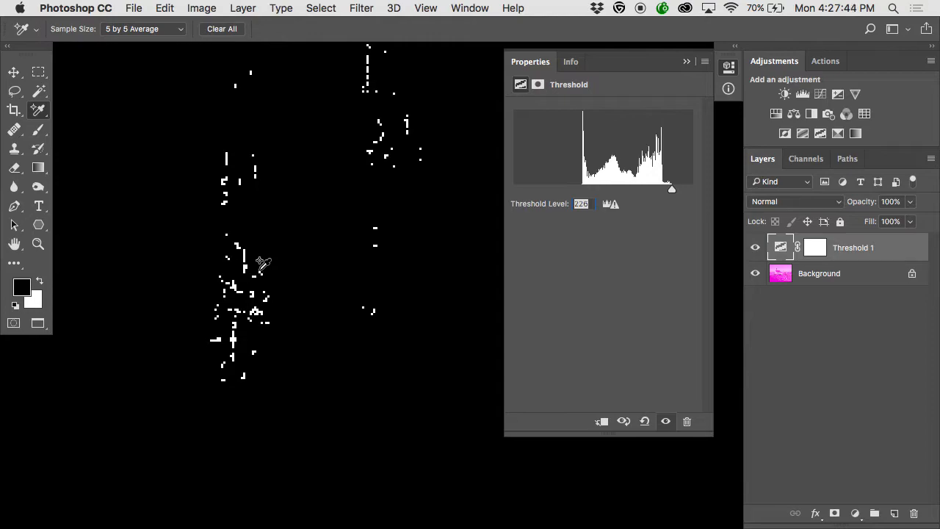
pyautogui.click(255, 309)
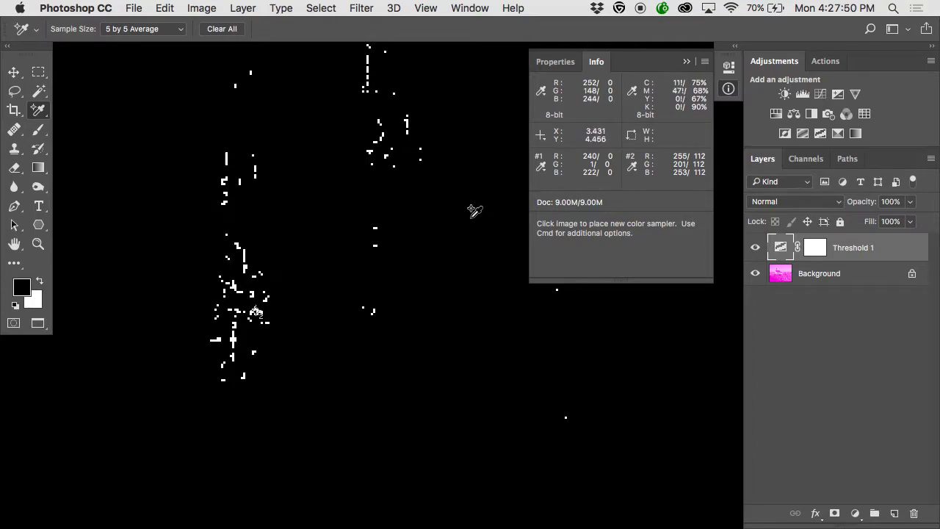
# Delete the Threshold 1 layer and check where both color sampler points sit on the photo.
pyautogui.press('super+minus')
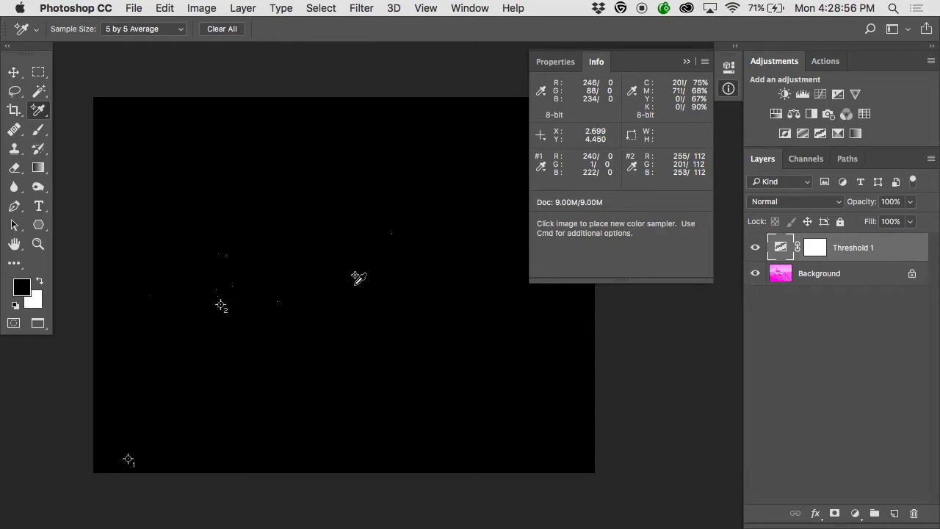
pyautogui.moveTo(778, 251); pyautogui.dragTo(914, 513)
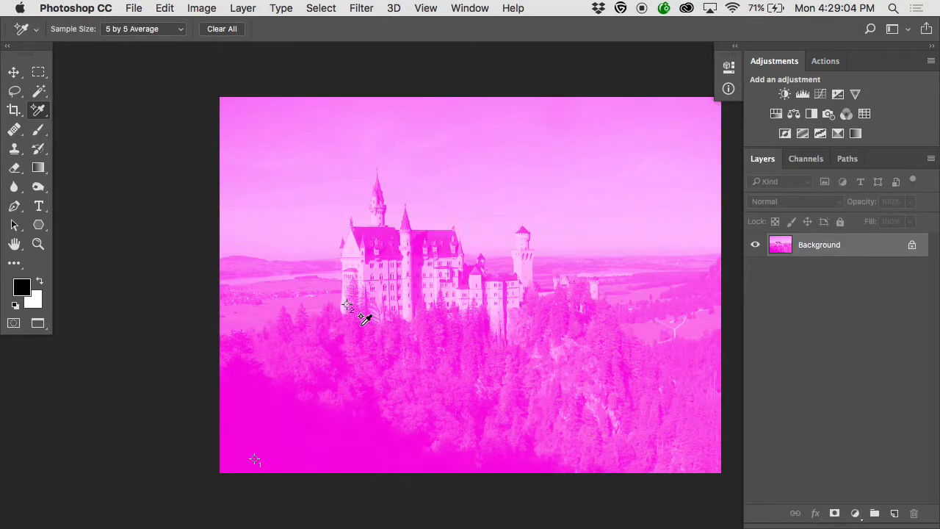
pyautogui.moveTo(294, 527)
pyautogui.scroll(5, 252, 466)
pyautogui.scroll(-5, 252, 466)
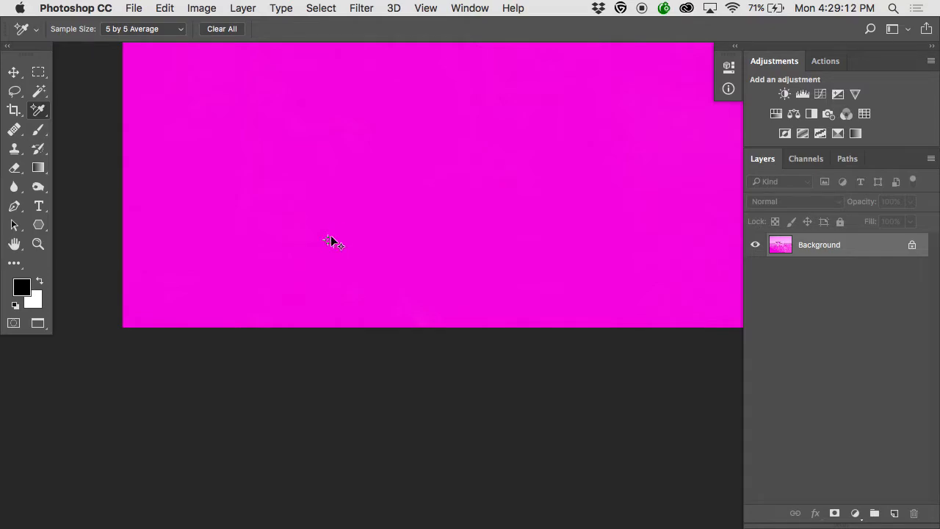
pyautogui.hscroll(1, 401, 200)
pyautogui.scroll(4, 404, 202)
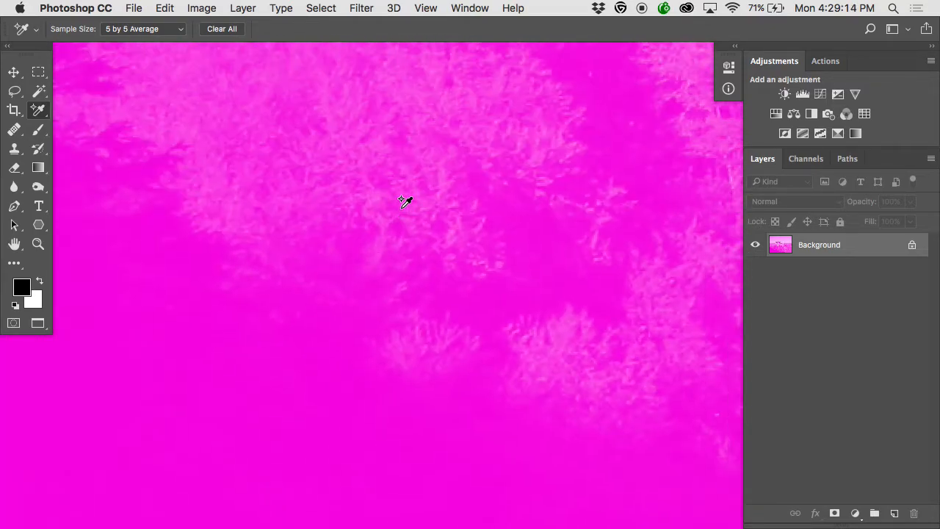
pyautogui.hscroll(2, 406, 201)
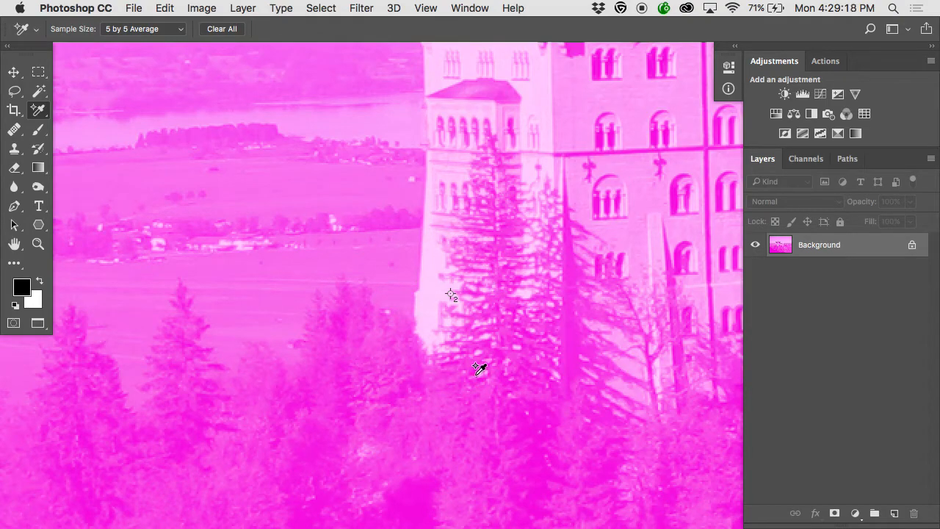
# Add a Curves adjustment layer and set its black point by sampling the image at color sampler point 1.
pyautogui.click(858, 513)
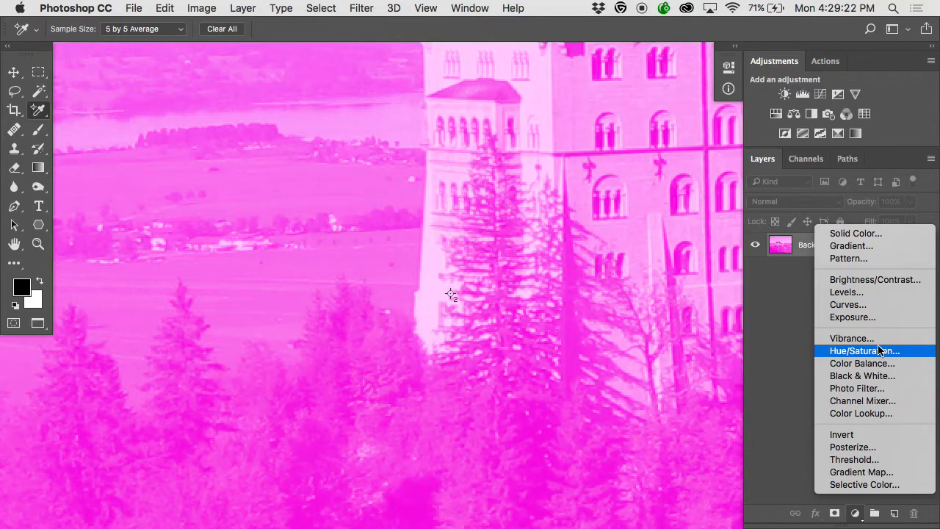
pyautogui.click(833, 307)
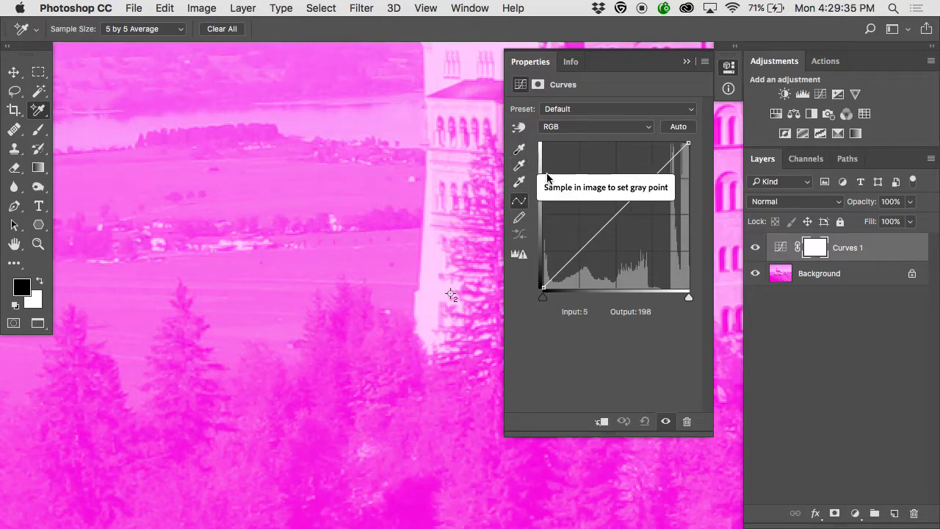
pyautogui.click(518, 149)
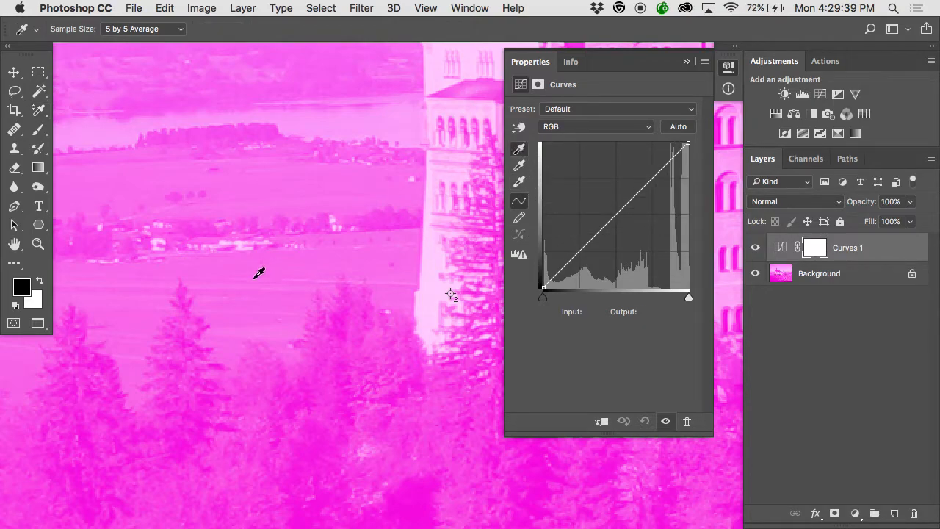
pyautogui.scroll(5, 249, 278)
pyautogui.scroll(3, 250, 278)
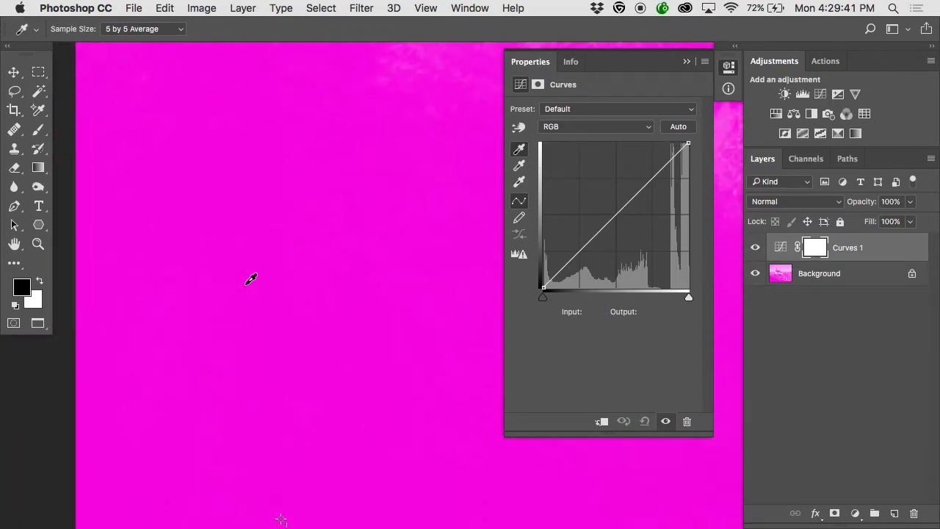
pyautogui.scroll(-4, 250, 279)
pyautogui.moveTo(245, 330)
pyautogui.mouseDown()
pyautogui.moveTo(196, 315)
pyautogui.moveTo(285, 330)
pyautogui.moveTo(344, 313)
pyautogui.mouseUp()
pyautogui.keyDown('super'); pyautogui.click(232, 333); pyautogui.keyUp('super')
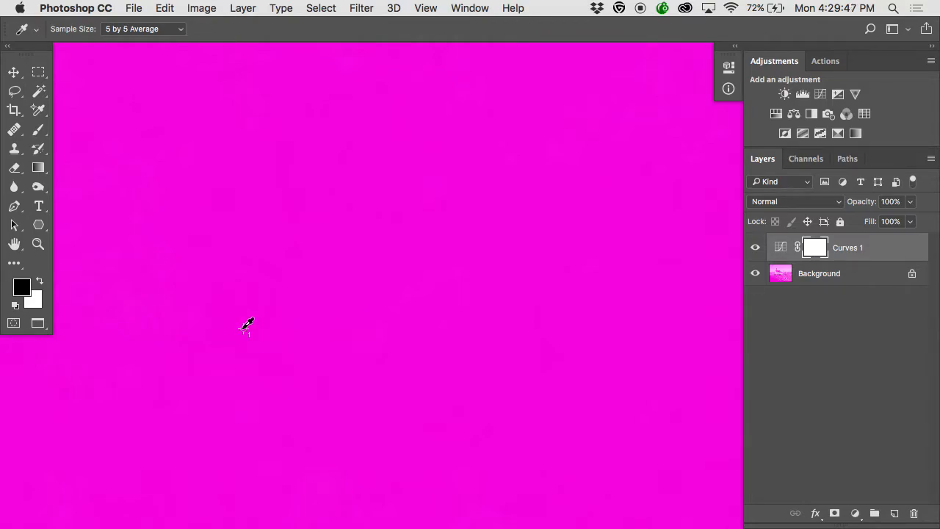
pyautogui.click(243, 330)
# Compare the whole photo with the black-point correction hidden and shown.
pyautogui.keyDown('alt'); pyautogui.click(436, 265); pyautogui.keyUp('alt')
pyautogui.keyDown('alt'); pyautogui.click(436, 265); pyautogui.keyUp('alt')
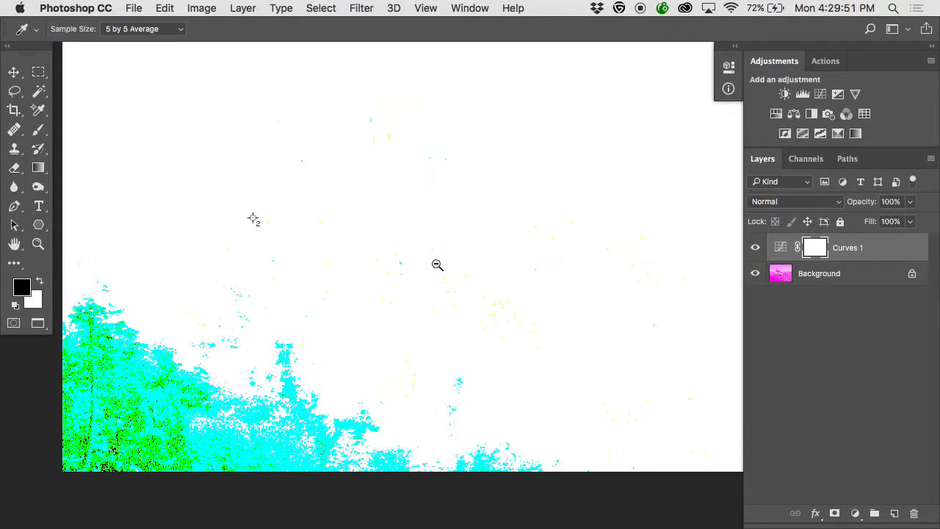
pyautogui.keyDown('alt'); pyautogui.click(436, 265); pyautogui.keyUp('alt')
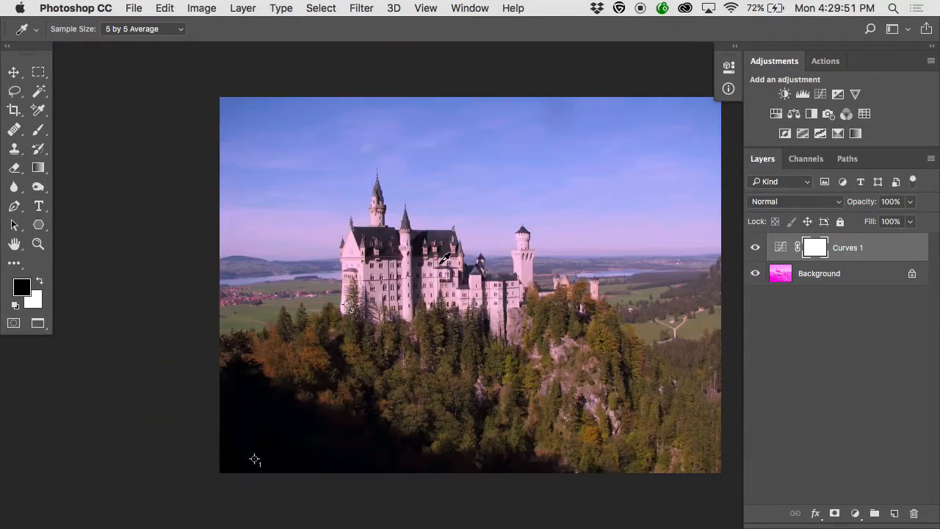
pyautogui.click(755, 249)
pyautogui.click(755, 249)
# Set the white point of the Curves layer by sampling the castle wall at color sampler point 2.
pyautogui.scroll(5, 332, 320)
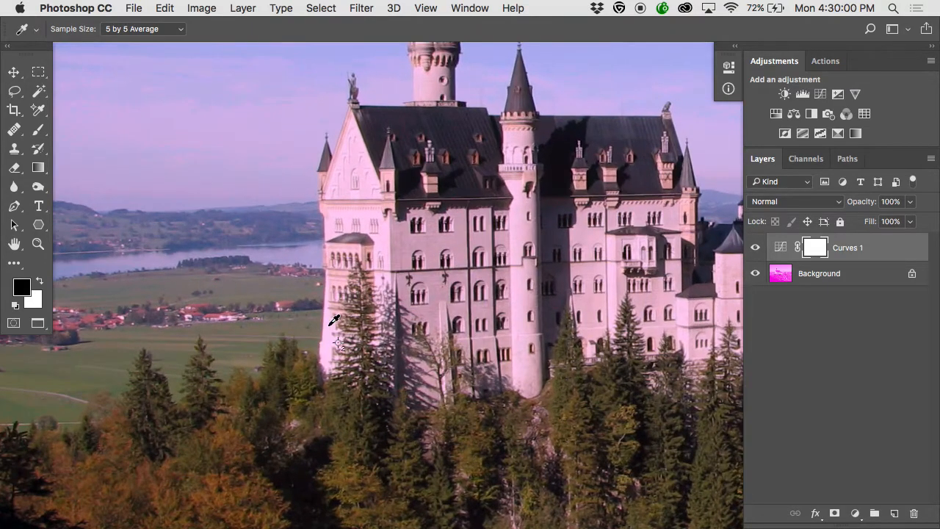
pyautogui.doubleClick(769, 253)
pyautogui.click(519, 181)
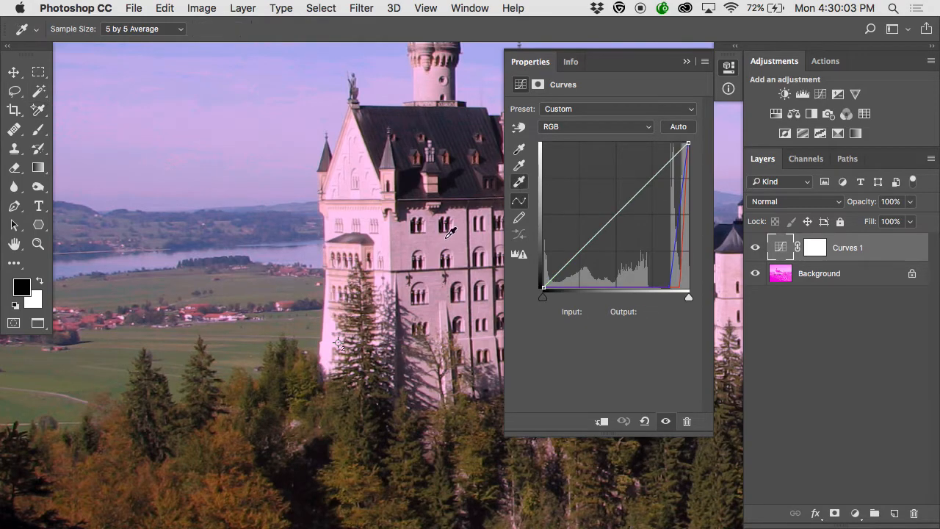
pyautogui.press('super+plus')
pyautogui.press('super+plus')
pyautogui.press('super+plus')
pyautogui.scroll(-4, 299, 367)
pyautogui.hscroll(-4, 300, 367)
pyautogui.press('super+plus')
pyautogui.press('super+plus')
pyautogui.hscroll(-5, 300, 367)
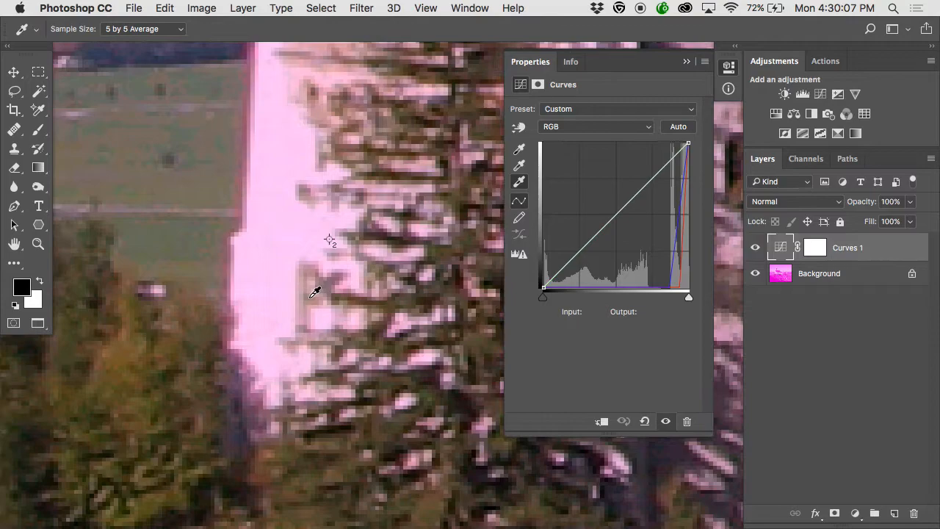
pyautogui.press('super+plus')
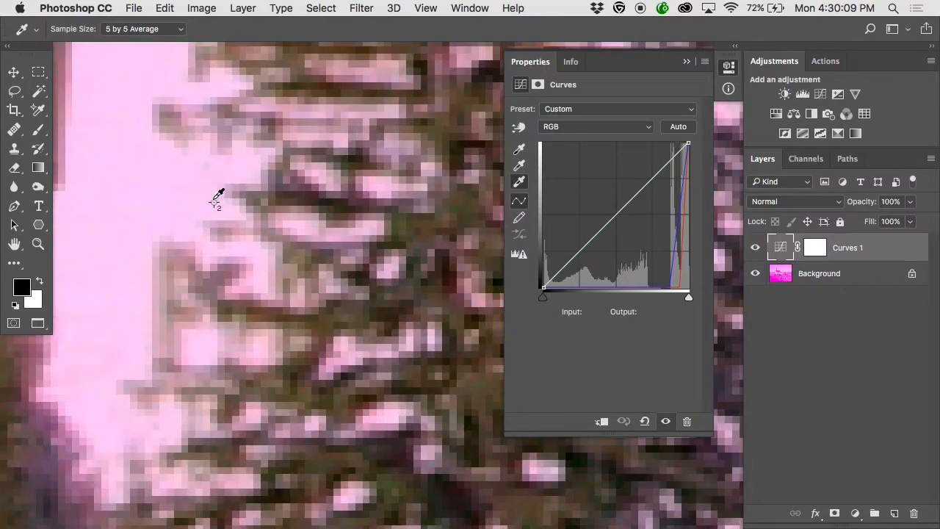
pyautogui.click(213, 204)
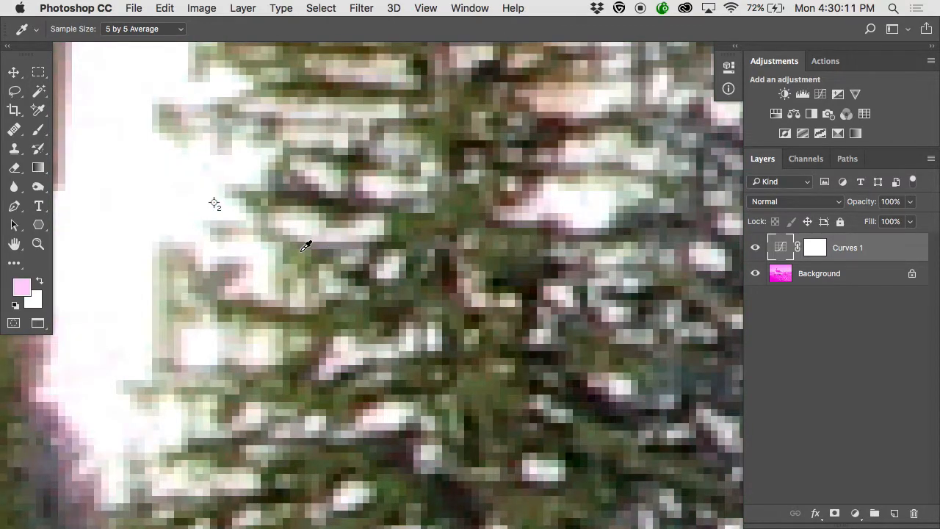
# Review the fully corrected photo by switching the Curves 1 layer off and on.
pyautogui.press('super+minus')
pyautogui.press('super+minus')
pyautogui.press('super+minus')
pyautogui.press('super+minus')
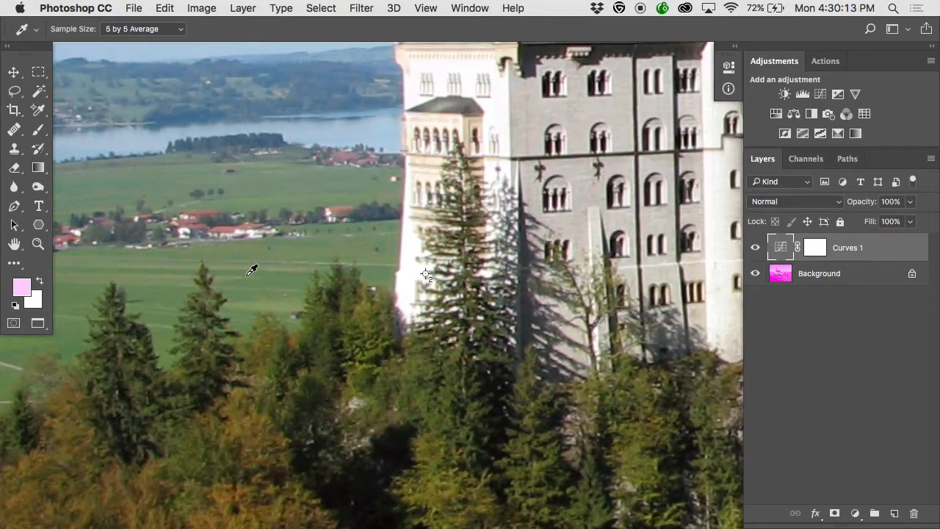
pyautogui.press('super+minus')
pyautogui.press('super+minus')
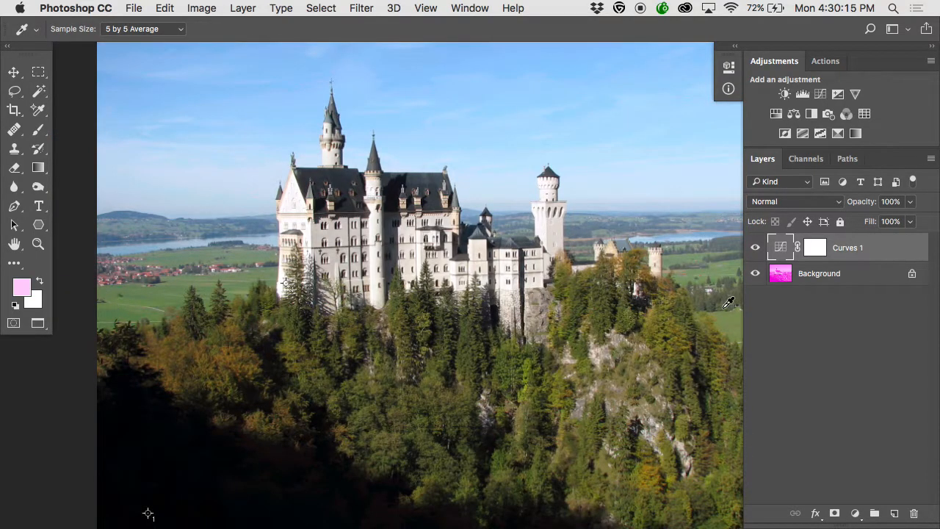
pyautogui.click(755, 249)
pyautogui.click(755, 249)
# Hide the Curves 1 layer and open the Info panel to read the RGB values of color sampler point 1.
pyautogui.click(755, 251)
pyautogui.click(470, 8)
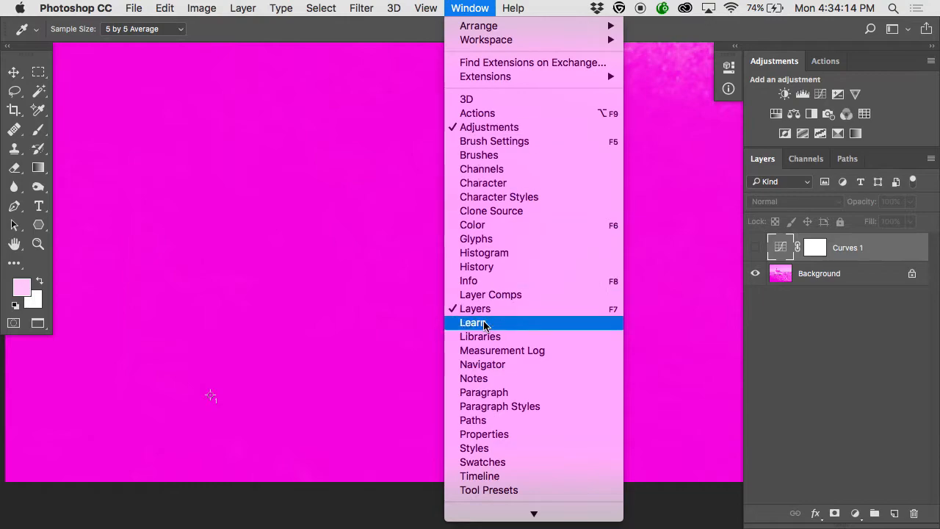
pyautogui.click(484, 281)
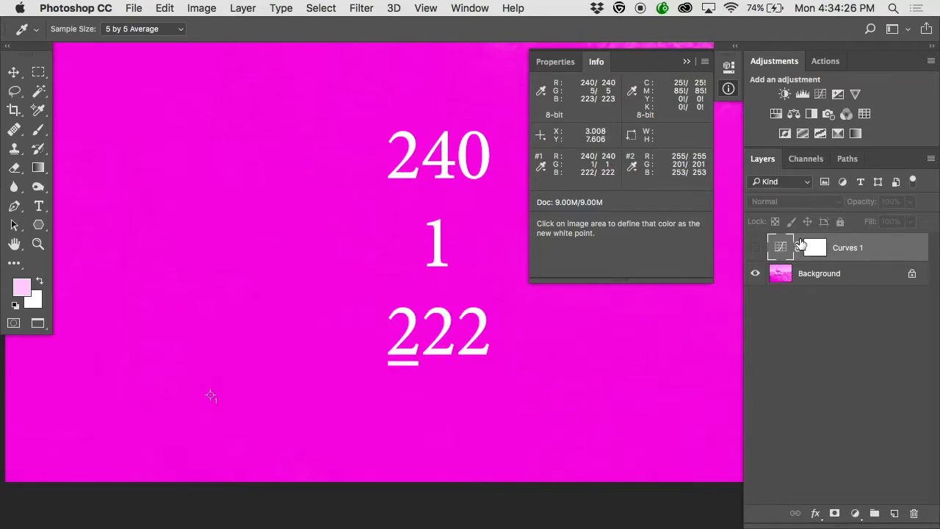
# View the Red channel alone, compare it with the sampler values in the Info panel, and restore the RGB composite.
pyautogui.click(806, 159)
pyautogui.click(823, 206)
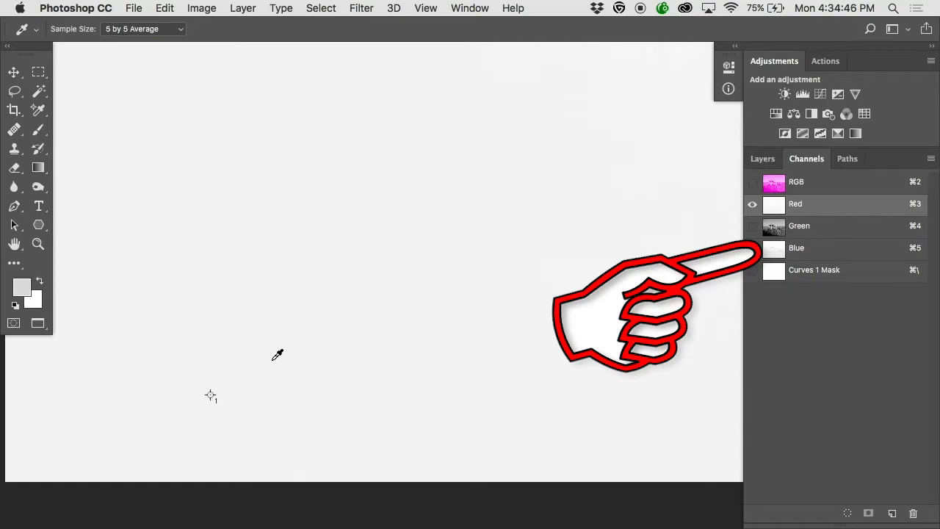
pyautogui.click(729, 89)
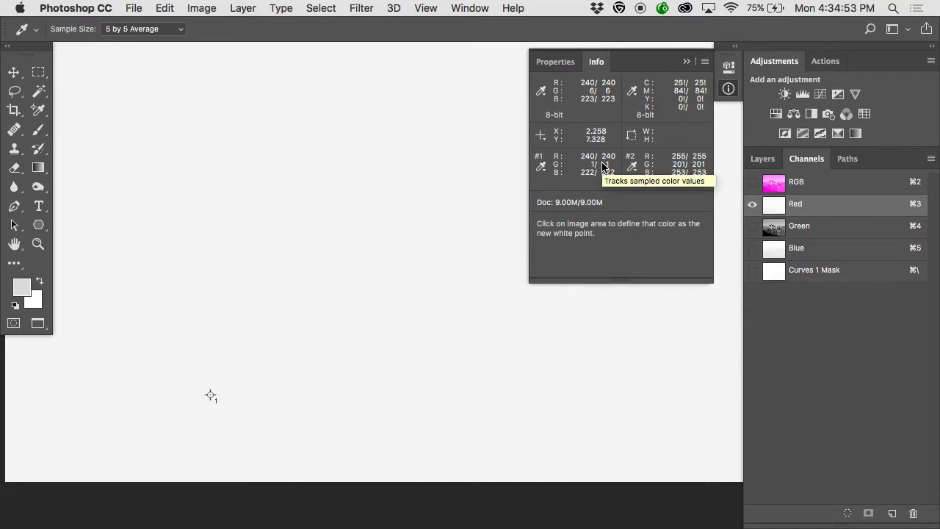
pyautogui.click(785, 185)
pyautogui.keyDown('alt'); pyautogui.keyDown('super'); pyautogui.click(463, 233); pyautogui.keyUp('super'); pyautogui.keyUp('alt')
pyautogui.keyDown('alt'); pyautogui.keyDown('super'); pyautogui.click(464, 232); pyautogui.keyUp('super'); pyautogui.keyUp('alt')
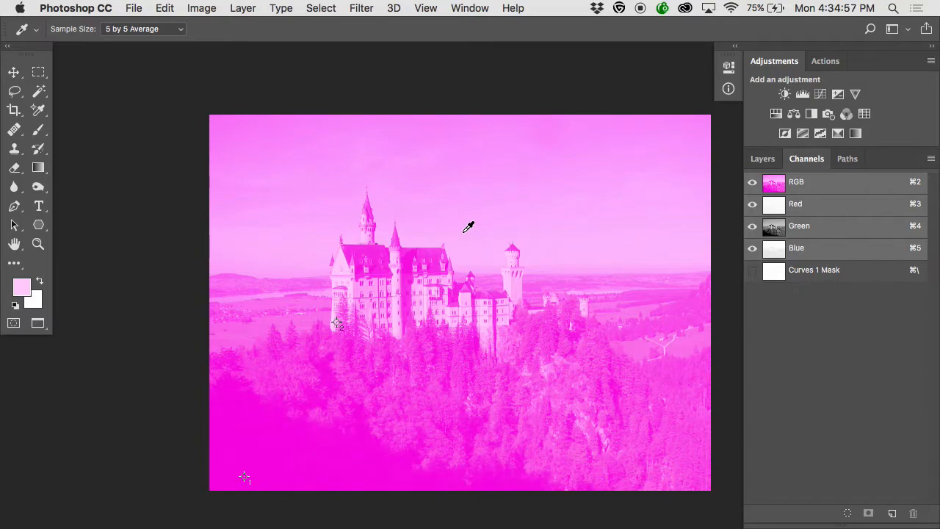
# Sample the dark magenta in the photo's lower-left corner as foreground color, and return to the layers with the Color Sampler tool active.
pyautogui.click(251, 443)
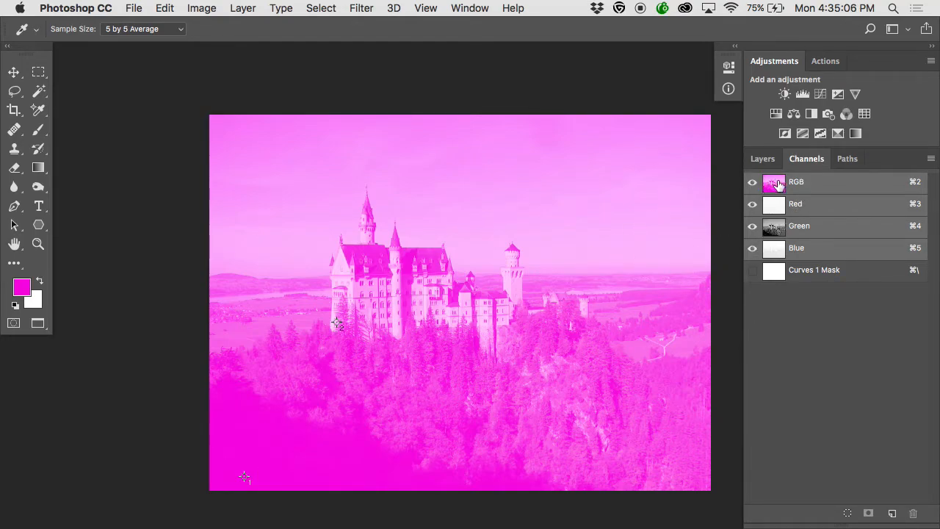
pyautogui.click(763, 158)
pyautogui.hotkey('shift', 'i')
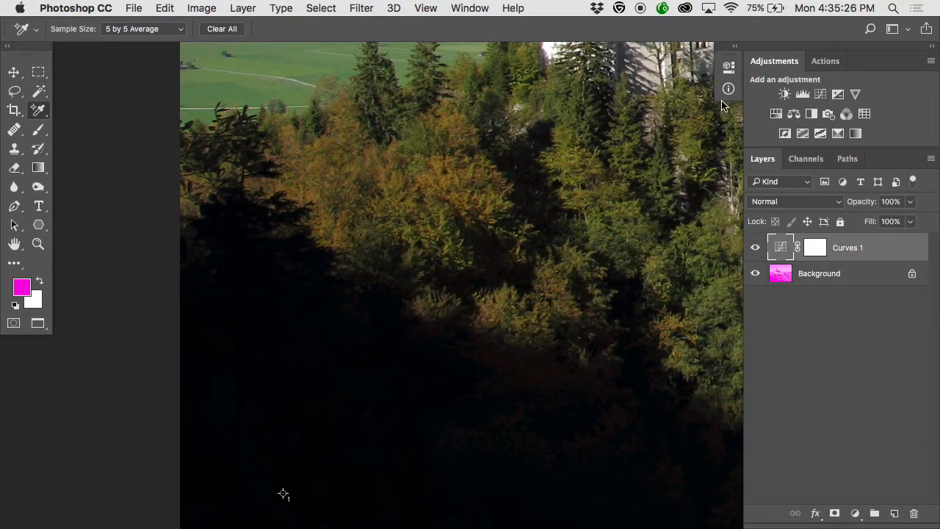
# Read the before and after RGB values of both color samplers, and inspect color sampler 2 on the castle wall.
pyautogui.click(729, 88)
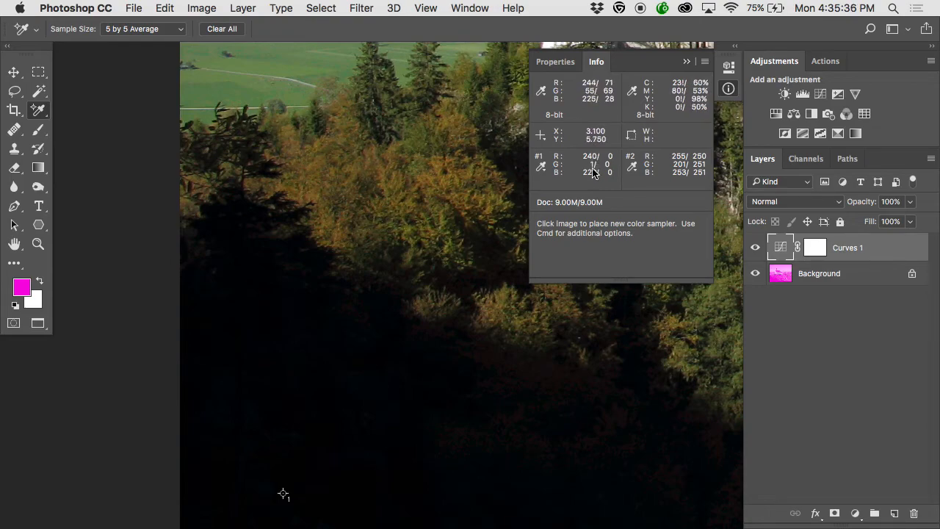
pyautogui.moveTo(524, 343); pyautogui.dragTo(323, 396)
pyautogui.moveTo(397, 307); pyautogui.dragTo(537, 274)
pyautogui.moveTo(382, 276); pyautogui.dragTo(647, 222)
pyautogui.moveTo(418, 240); pyautogui.dragTo(602, 215)
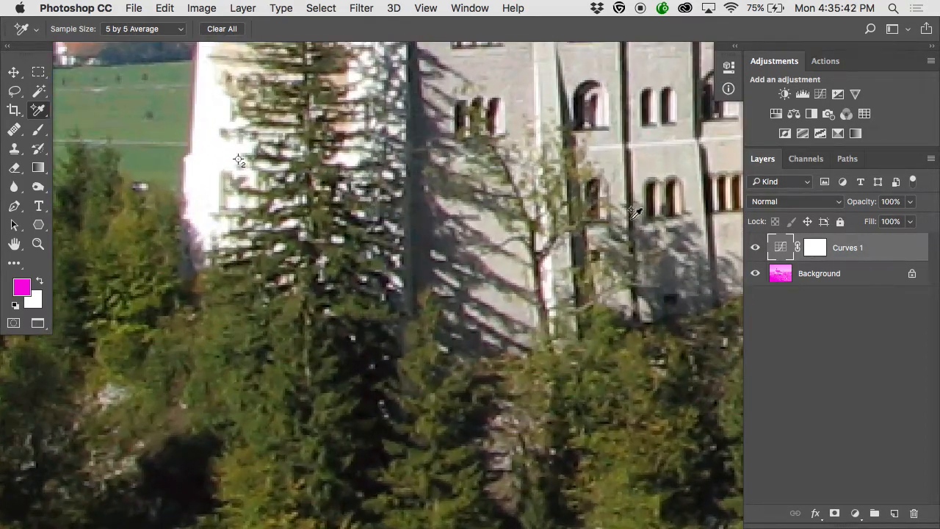
# Compare the area around color sampler 2 with Curves 1 off and on, and review the layer's curves and sampler values.
pyautogui.click(755, 248)
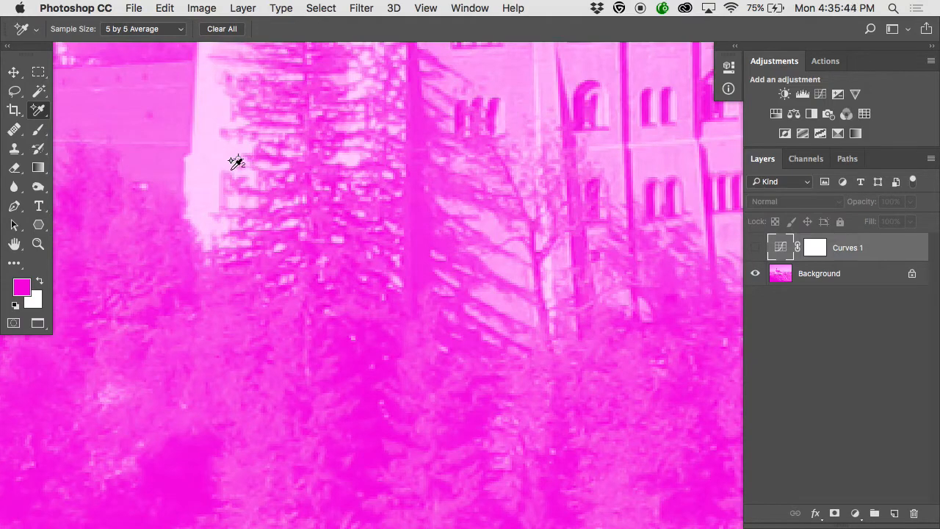
pyautogui.click(755, 247)
pyautogui.click(729, 66)
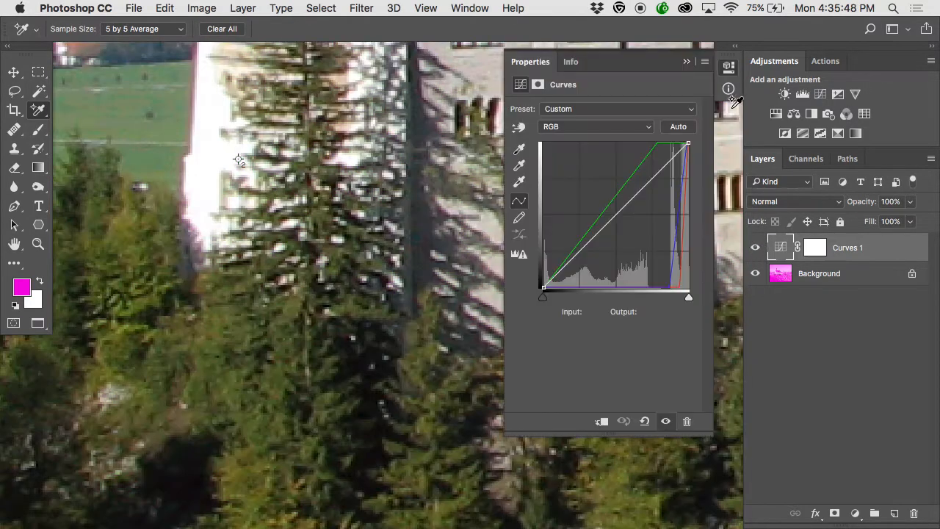
pyautogui.click(728, 89)
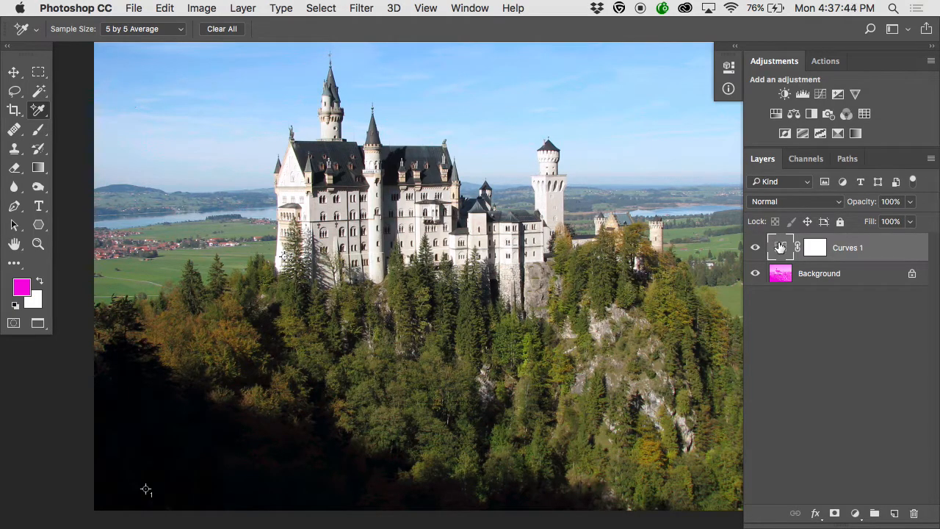
# Review the whole castle photo with Curves 1 off and on, and return to the standard windowed screen mode.
pyautogui.click(756, 249)
pyautogui.click(755, 250)
pyautogui.press('f')
pyautogui.press('f')
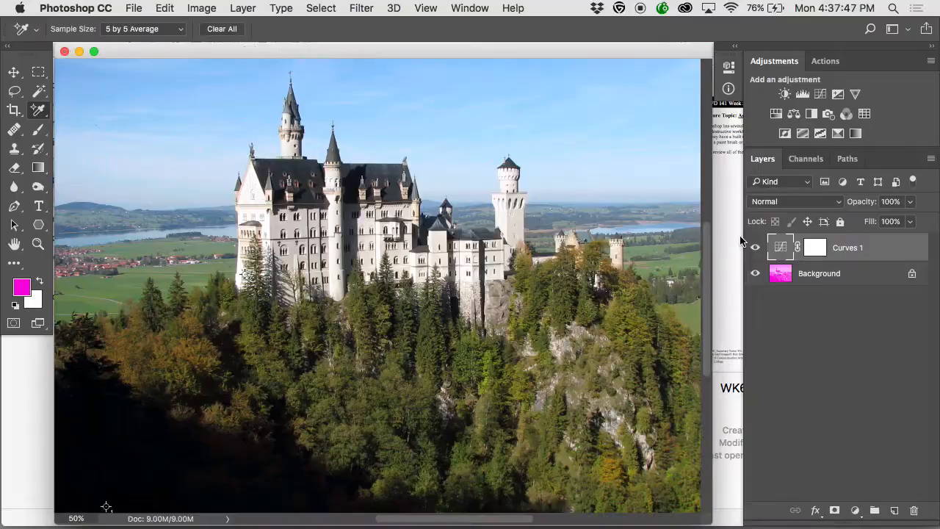
# Switch to Finder, open _MG_5067 damaged.psd from the Lab 11 folder in Photoshop, and show it in full-screen mode.
pyautogui.click(726, 167)
pyautogui.click(550, 105)
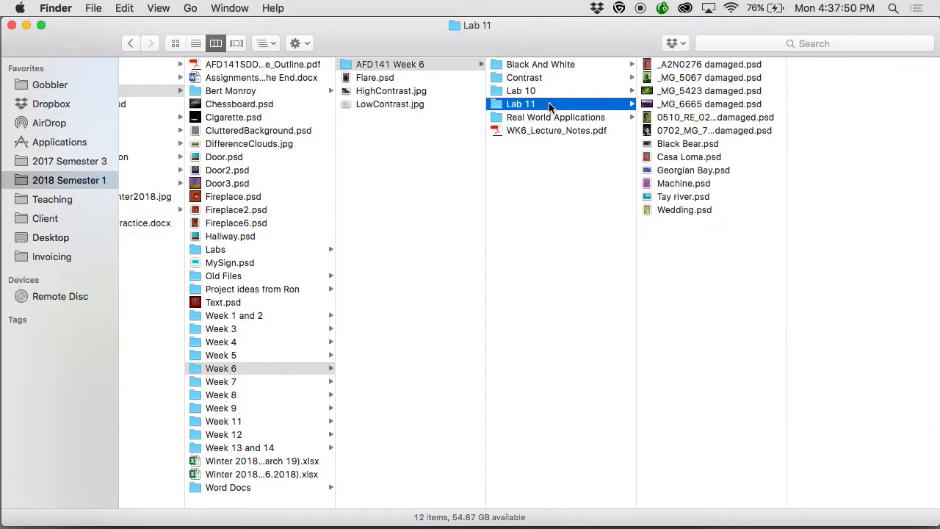
pyautogui.click(672, 80)
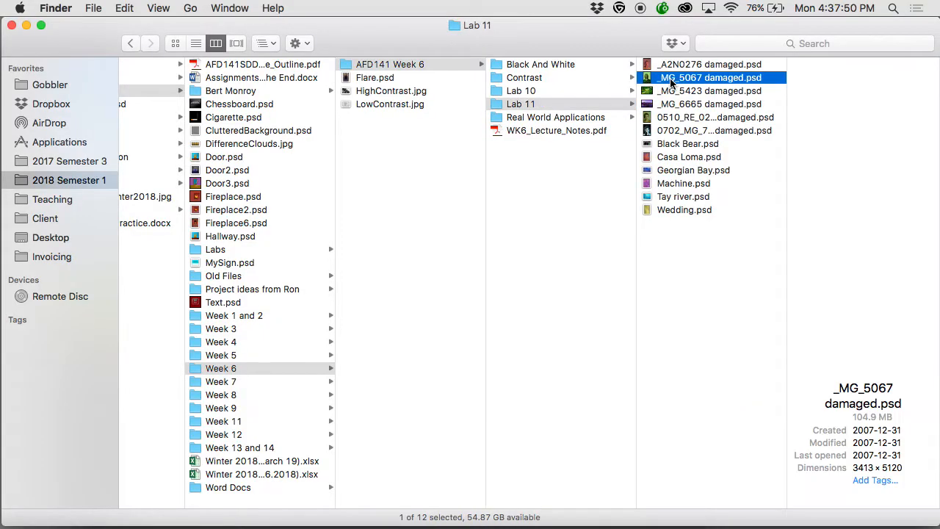
pyautogui.click(734, 66)
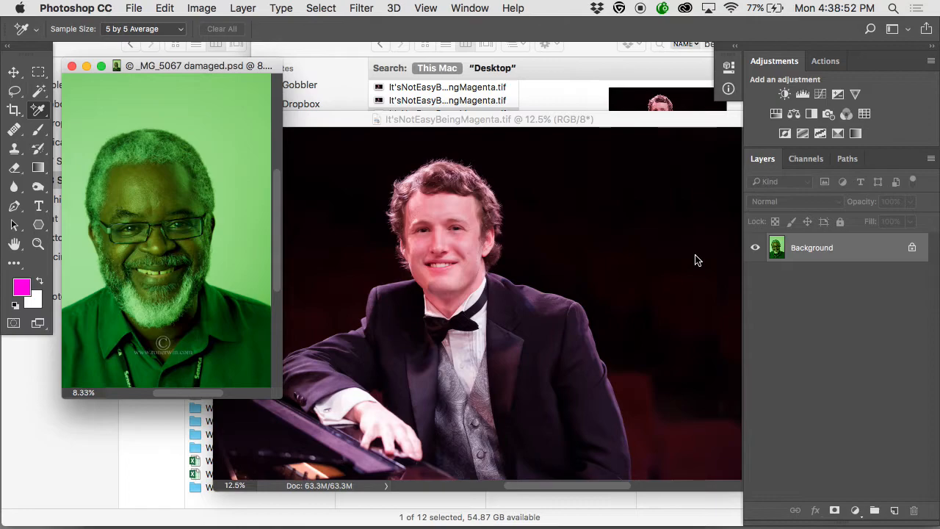
pyautogui.press('f')
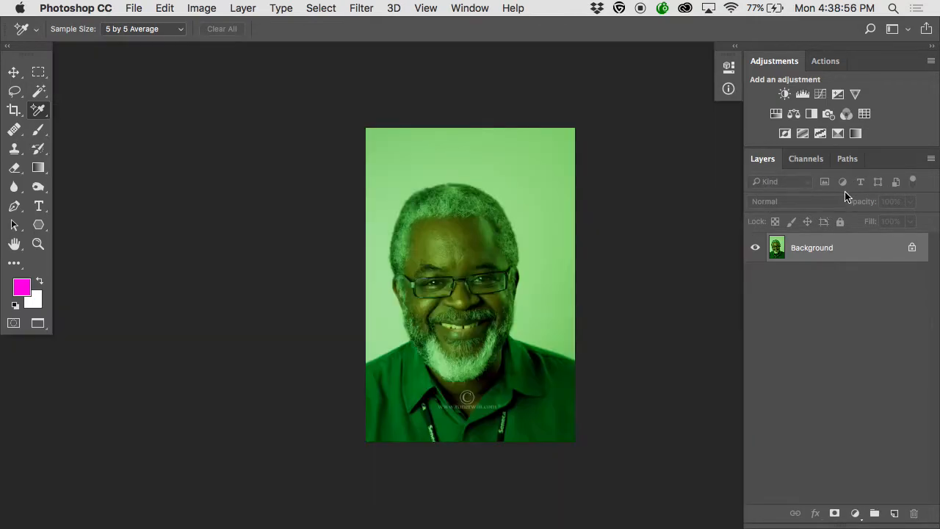
# Add a Levels adjustment layer to the green portrait and set the Red channel's white input level to 191.
pyautogui.click(855, 512)
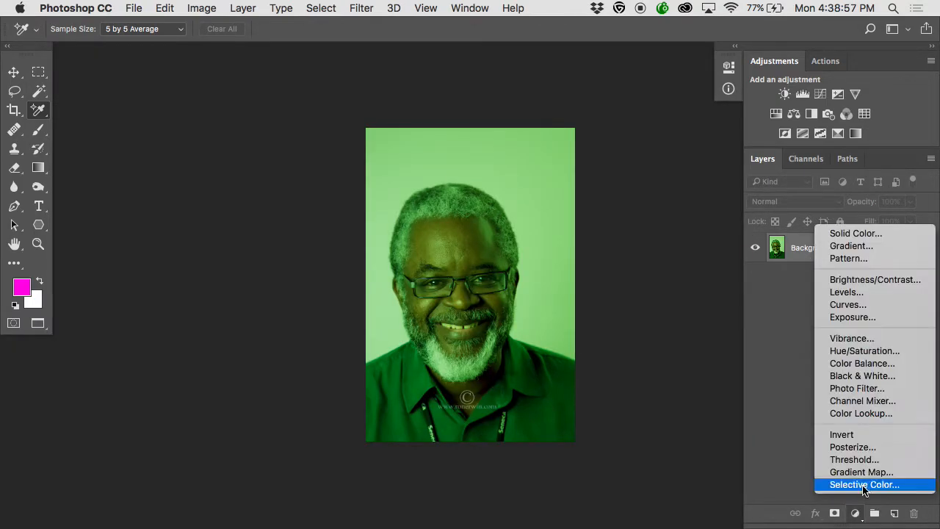
pyautogui.click(862, 295)
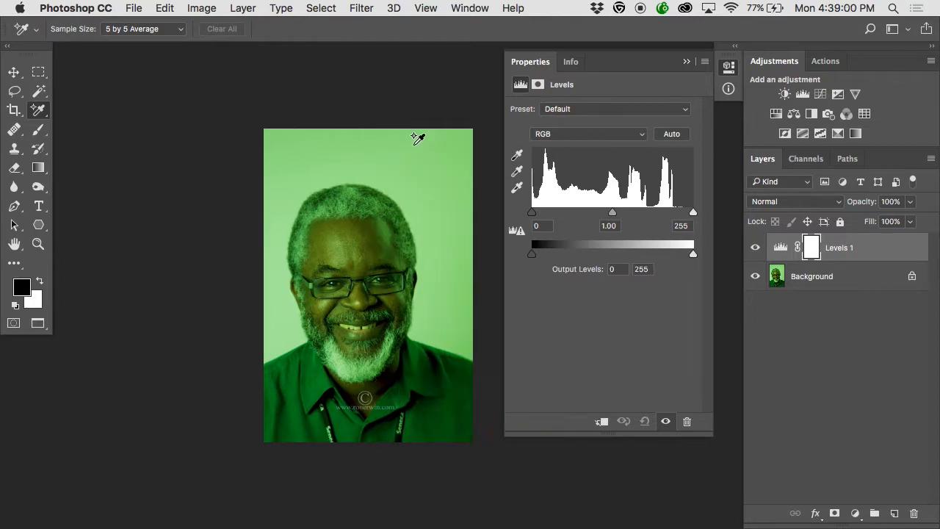
pyautogui.click(566, 134)
pyautogui.click(566, 144)
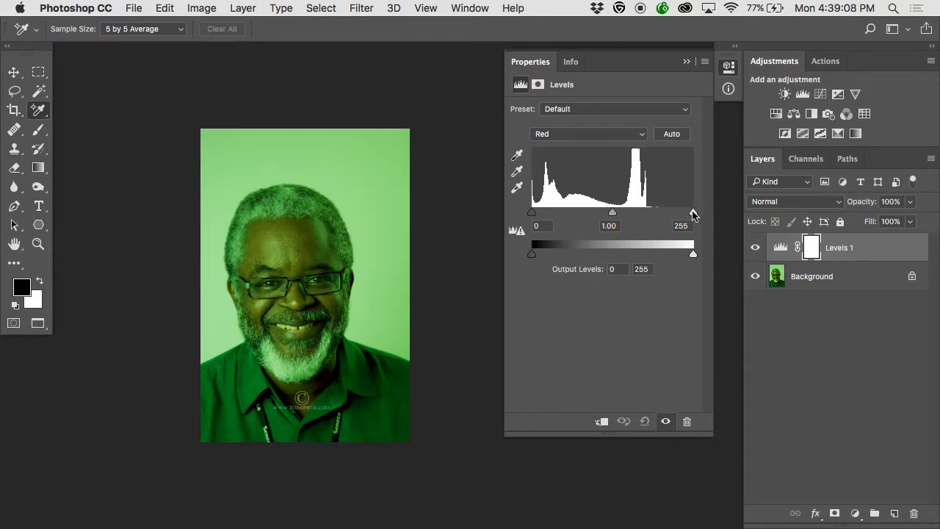
pyautogui.moveTo(694, 214); pyautogui.dragTo(691, 214)
pyautogui.click(641, 135)
pyautogui.click(610, 122)
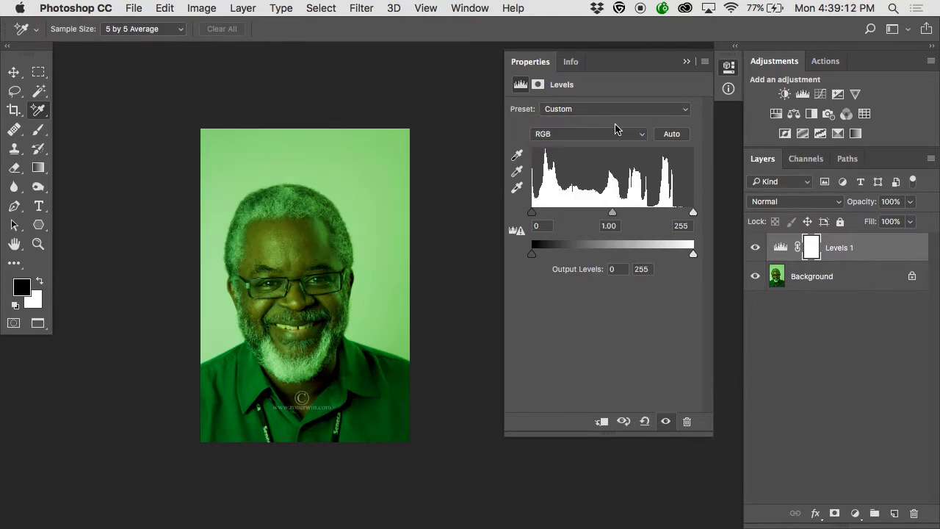
pyautogui.click(606, 134)
pyautogui.click(605, 145)
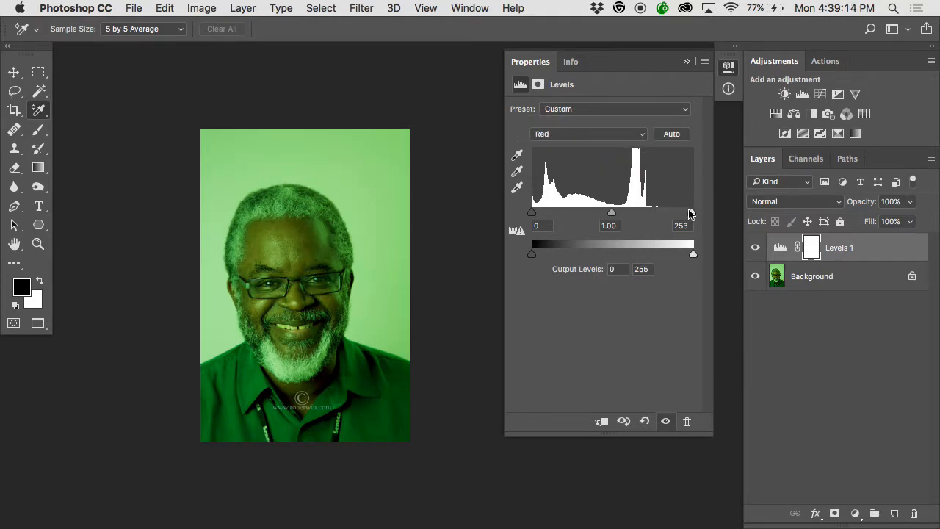
pyautogui.moveTo(689, 213); pyautogui.dragTo(653, 214)
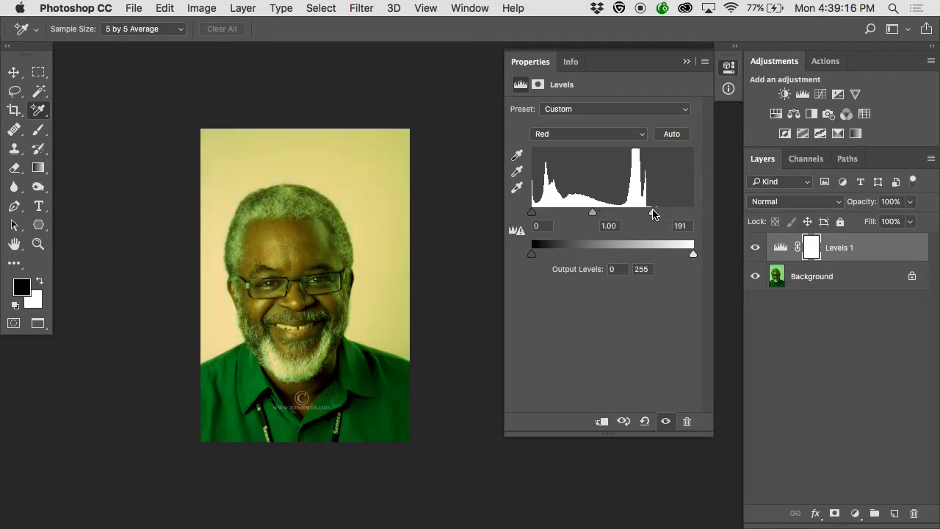
# Set the white input level to 225 for the Green channel and 170 for the Blue channel.
pyautogui.click(639, 134)
pyautogui.click(629, 144)
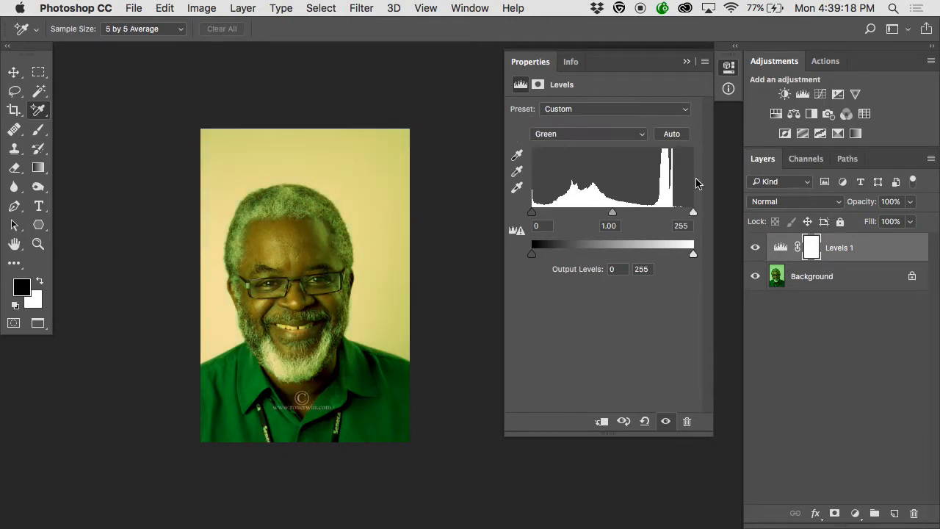
pyautogui.moveTo(691, 212); pyautogui.dragTo(675, 215)
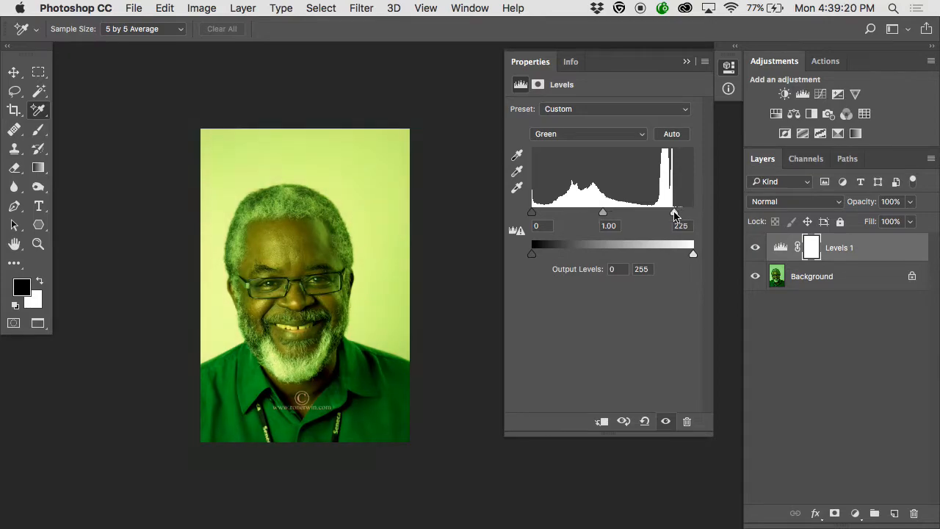
pyautogui.click(636, 141)
pyautogui.click(630, 146)
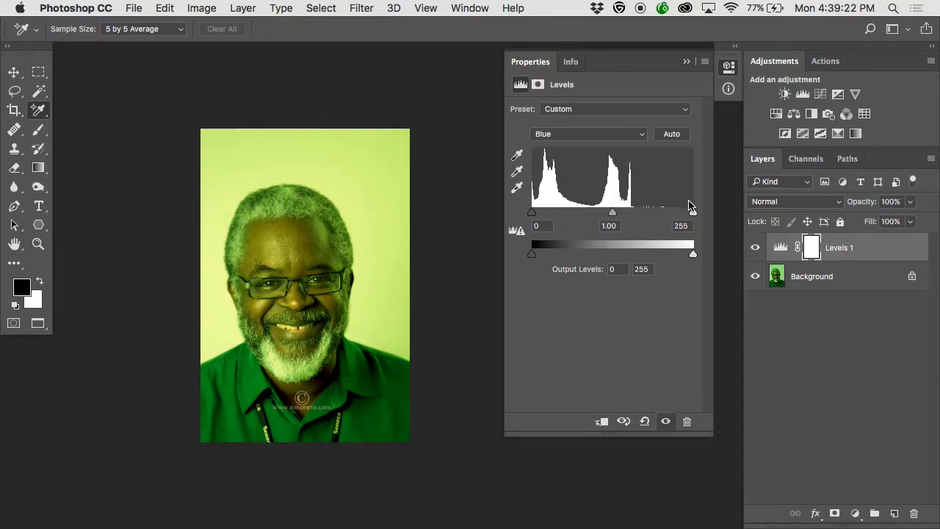
pyautogui.moveTo(691, 215); pyautogui.dragTo(639, 215)
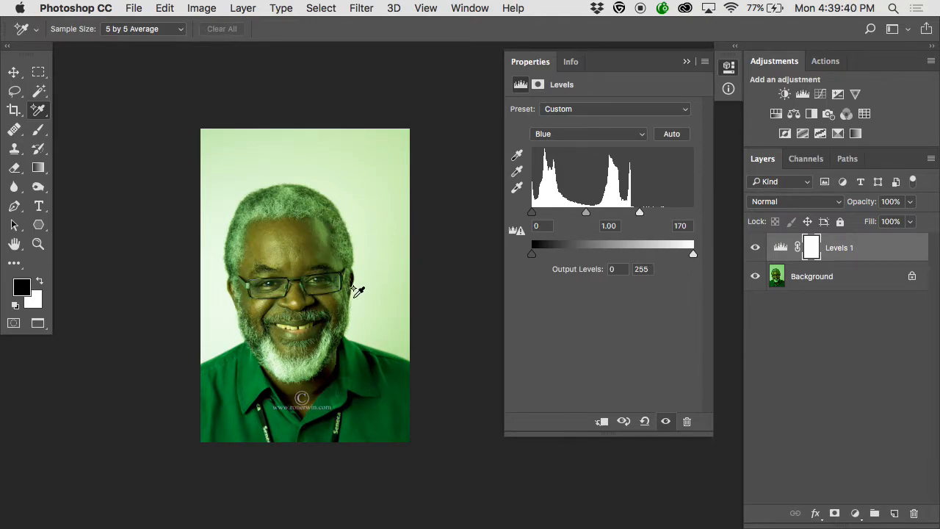
# Lower the Green channel's midtone input level in Levels to reduce the portrait's remaining green cast.
pyautogui.click(569, 135)
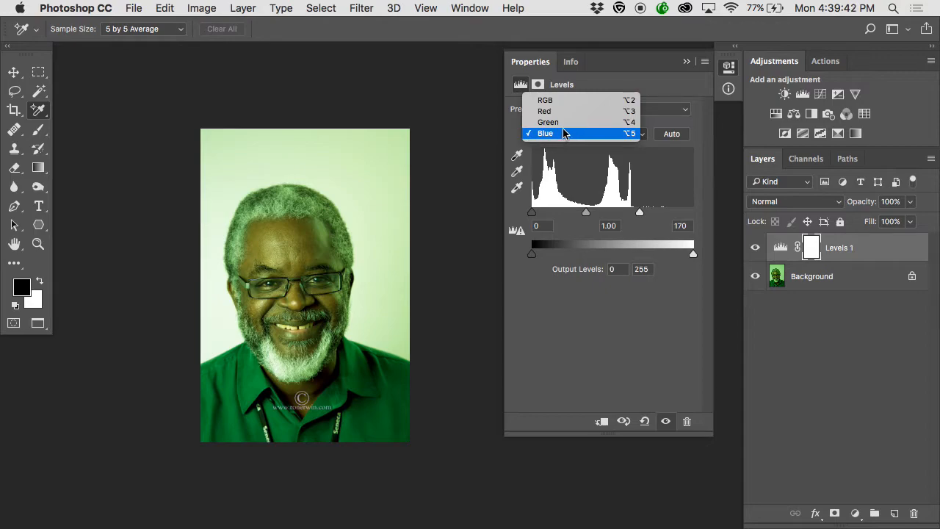
pyautogui.click(565, 122)
pyautogui.moveTo(603, 213); pyautogui.dragTo(622, 216)
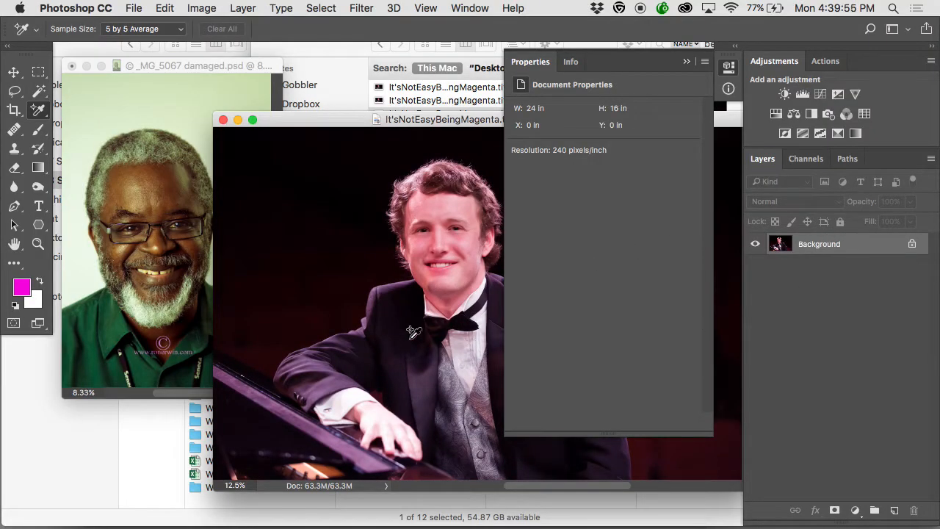
# Show It'sNotEasyBeingMagenta.tif in full-screen mode with a new Levels adjustment layer, and examine its Red, Green and Blue histograms.
pyautogui.press('f')
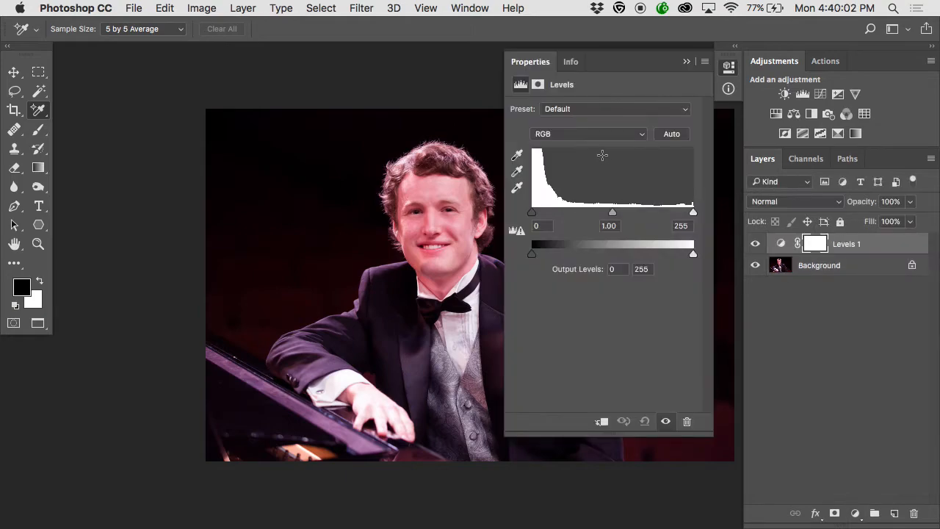
pyautogui.click(581, 135)
pyautogui.click(584, 144)
pyautogui.click(589, 139)
pyautogui.click(591, 142)
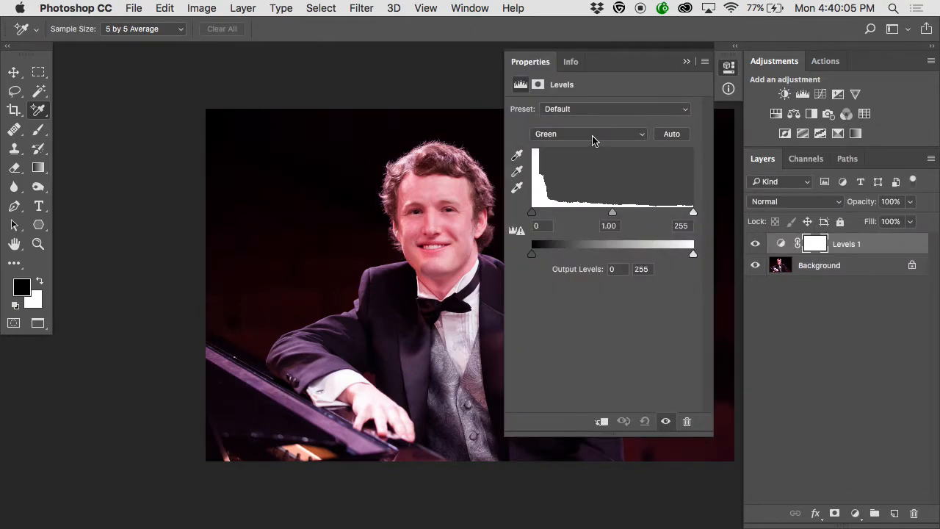
pyautogui.click(584, 135)
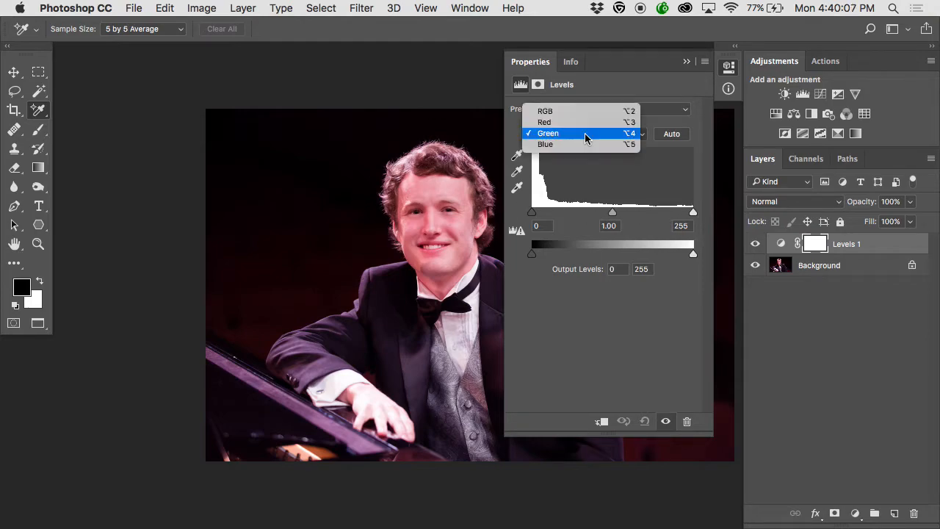
pyautogui.click(587, 144)
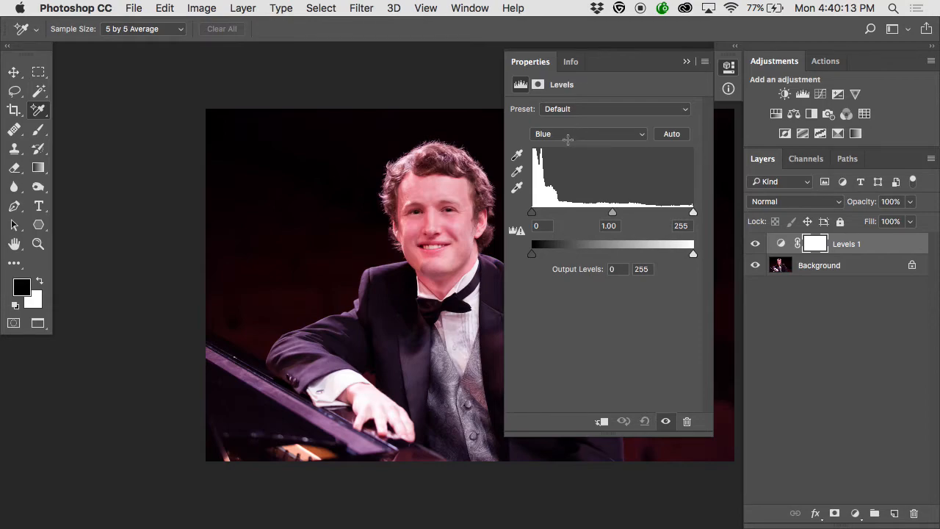
pyautogui.hscroll(5, 419, 139)
pyautogui.scroll(-2, 419, 139)
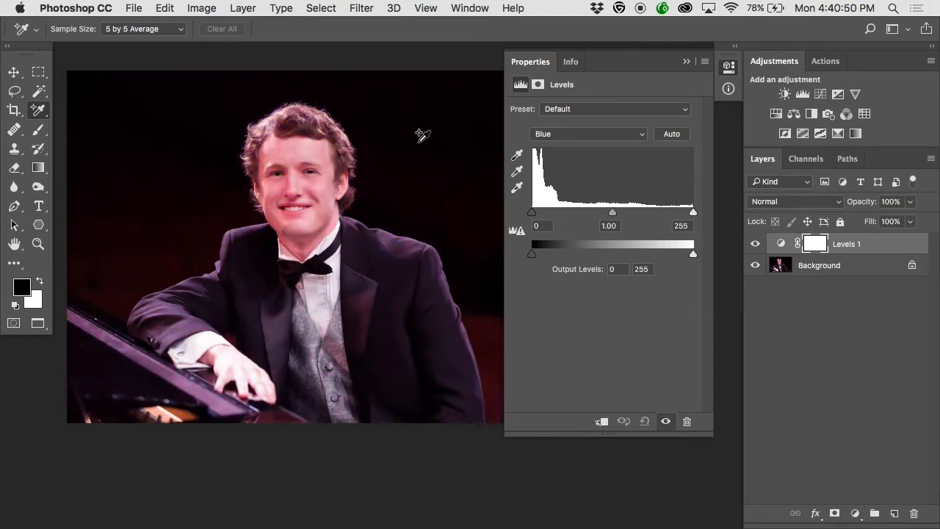
# Try shifting the Red channel's midtone input level on the piano portrait and return it to 1.00.
pyautogui.click(592, 136)
pyautogui.click(602, 119)
pyautogui.moveTo(613, 212)
pyautogui.mouseDown()
pyautogui.moveTo(633, 214)
pyautogui.moveTo(613, 214)
pyautogui.mouseUp()
# Set the Green channel's midtone input level to 1.43 to counter the piano portrait's magenta cast.
pyautogui.click(615, 135)
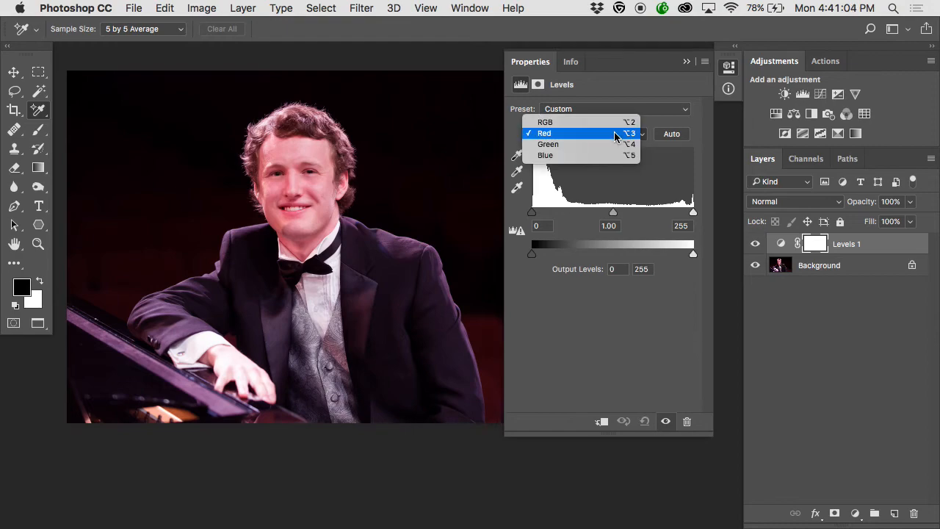
pyautogui.click(609, 143)
pyautogui.moveTo(608, 212); pyautogui.dragTo(592, 214)
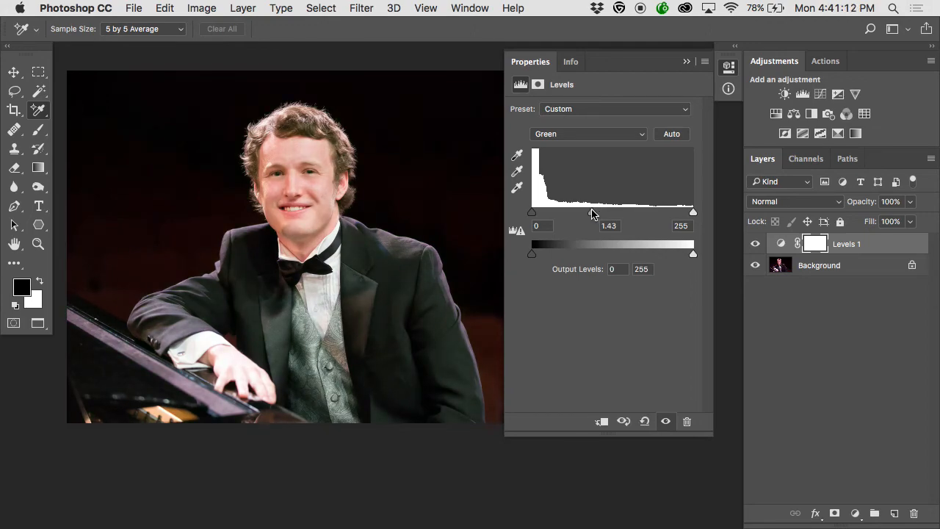
pyautogui.click(607, 139)
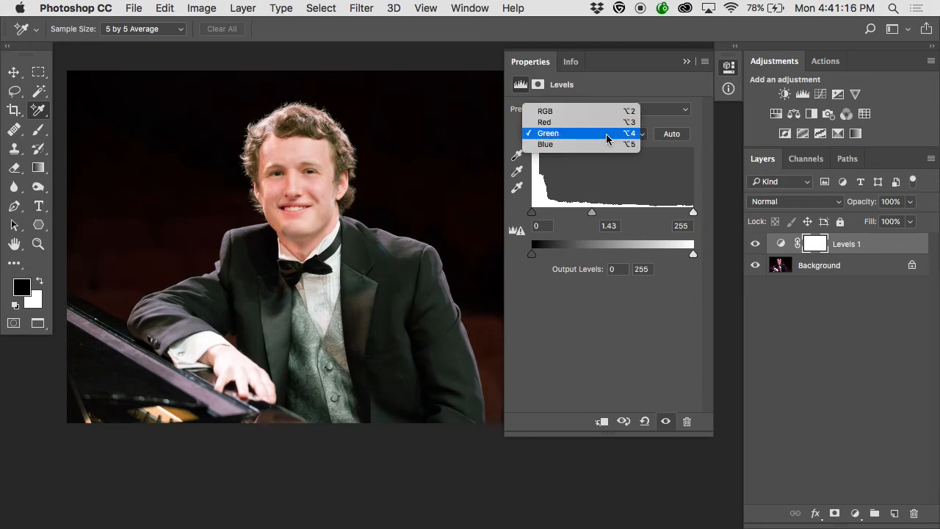
pyautogui.click(610, 172)
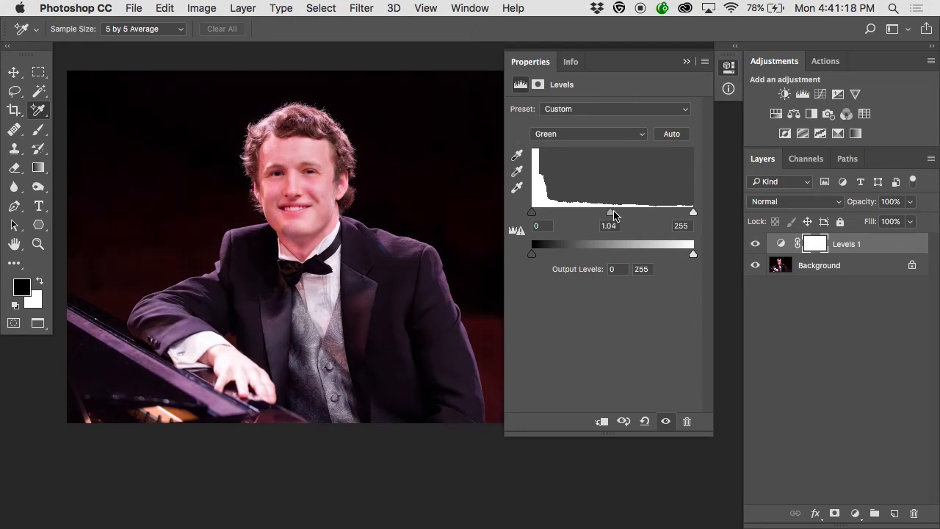